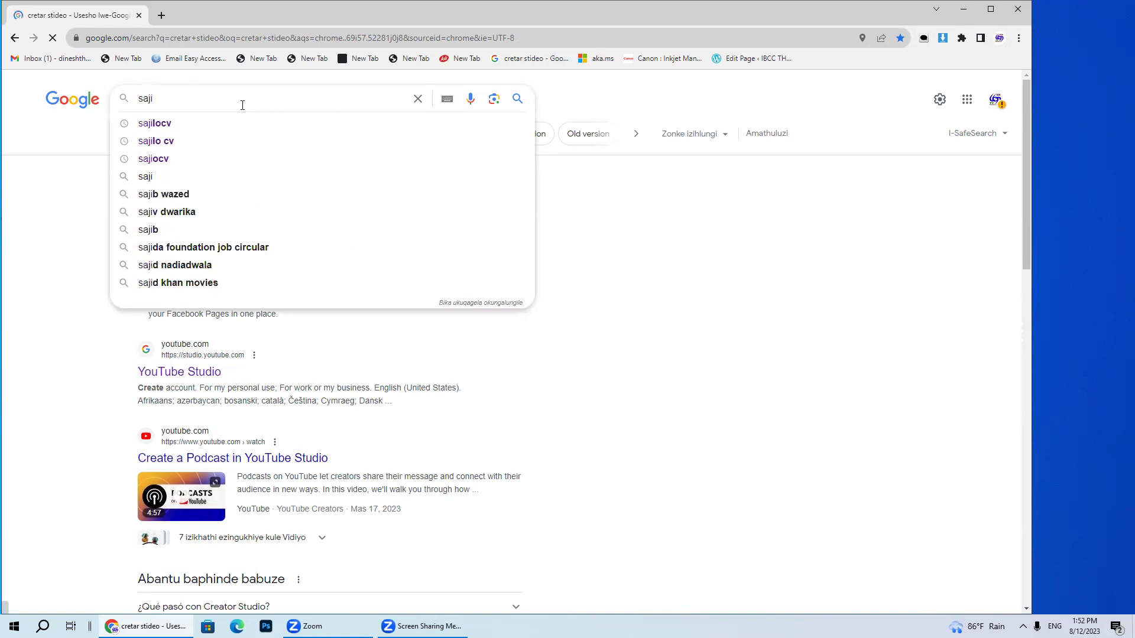
- Search Google for "sajilocv" and open the SajiloCV website from the results
{"action": "type", "text": "cv"}
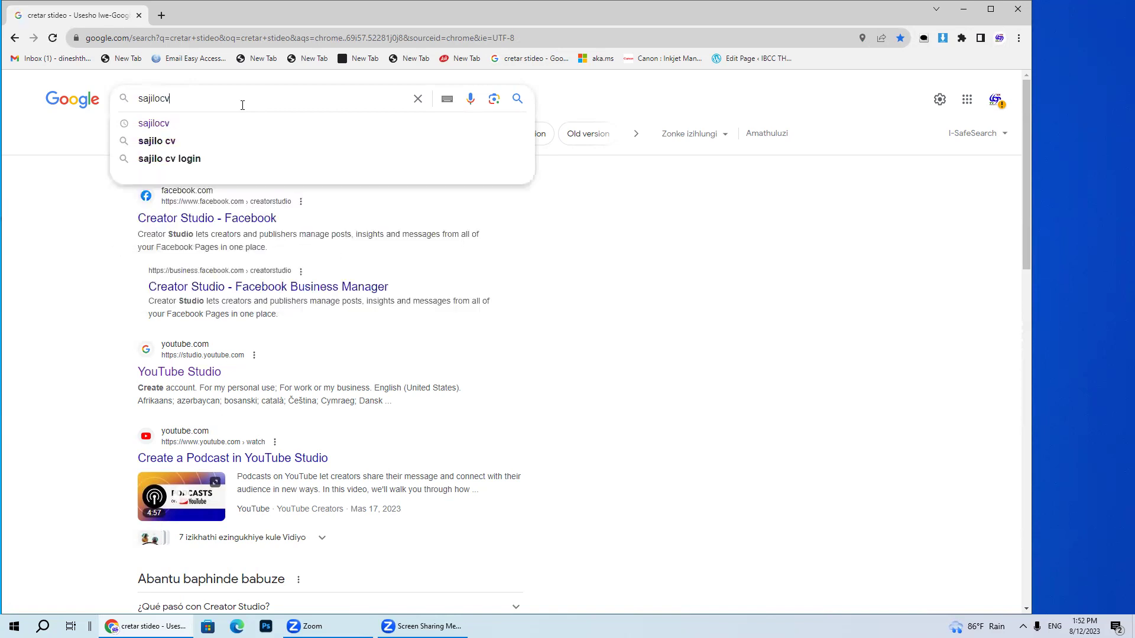
{"action": "key", "text": "Return"}
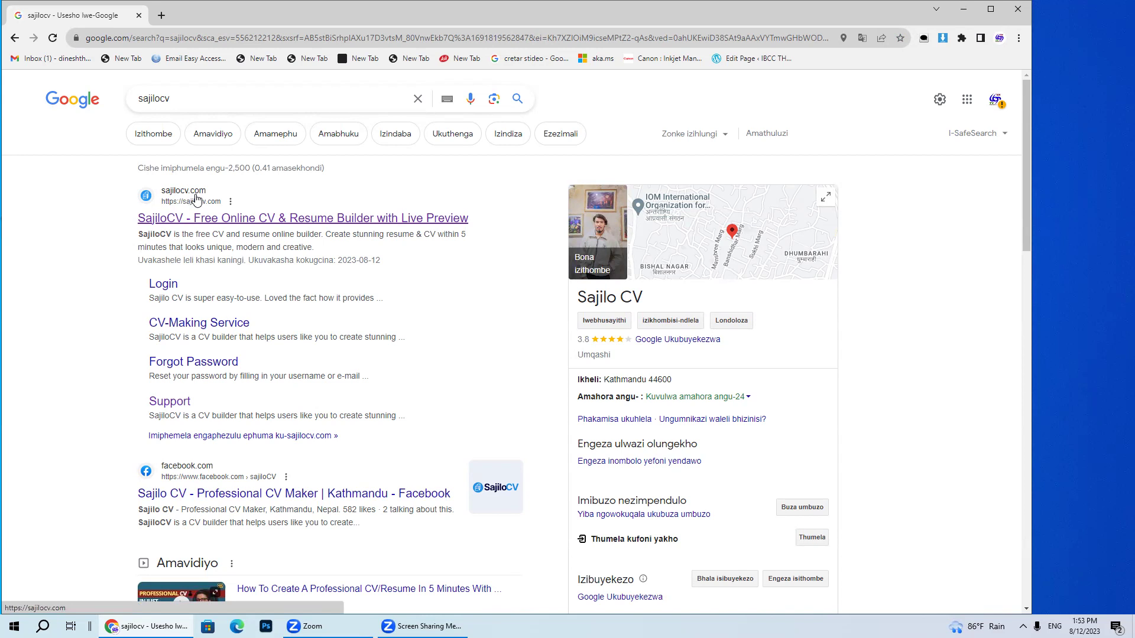
{"action": "left_click", "coordinate": [197, 203]}
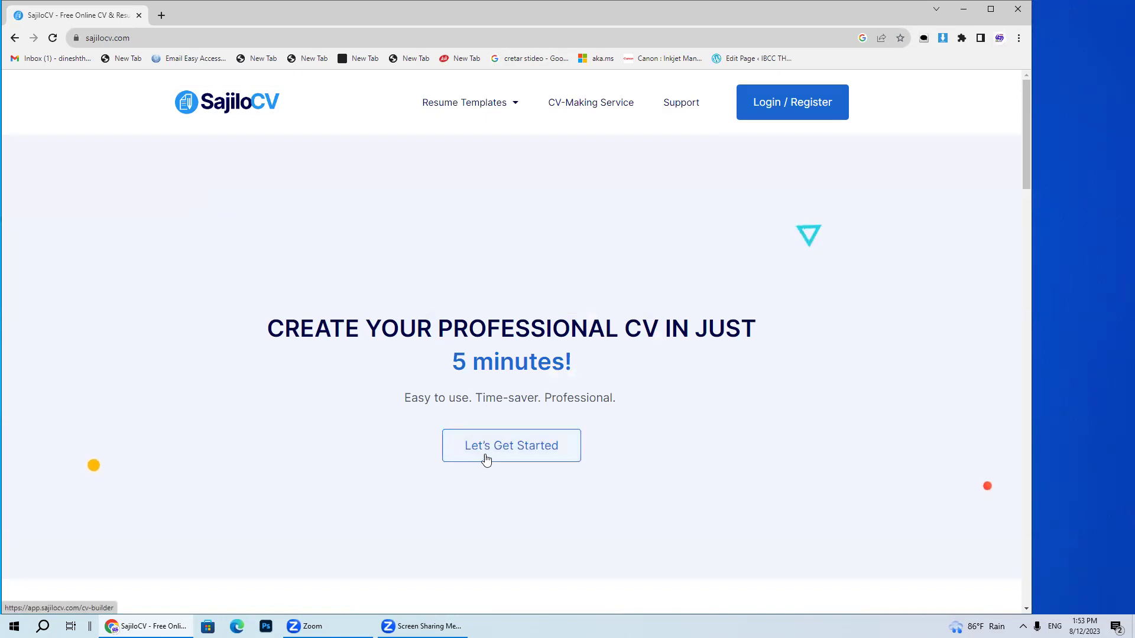
- Start the CV builder and sign in with the second listed Google account
{"action": "left_click", "coordinate": [513, 452]}
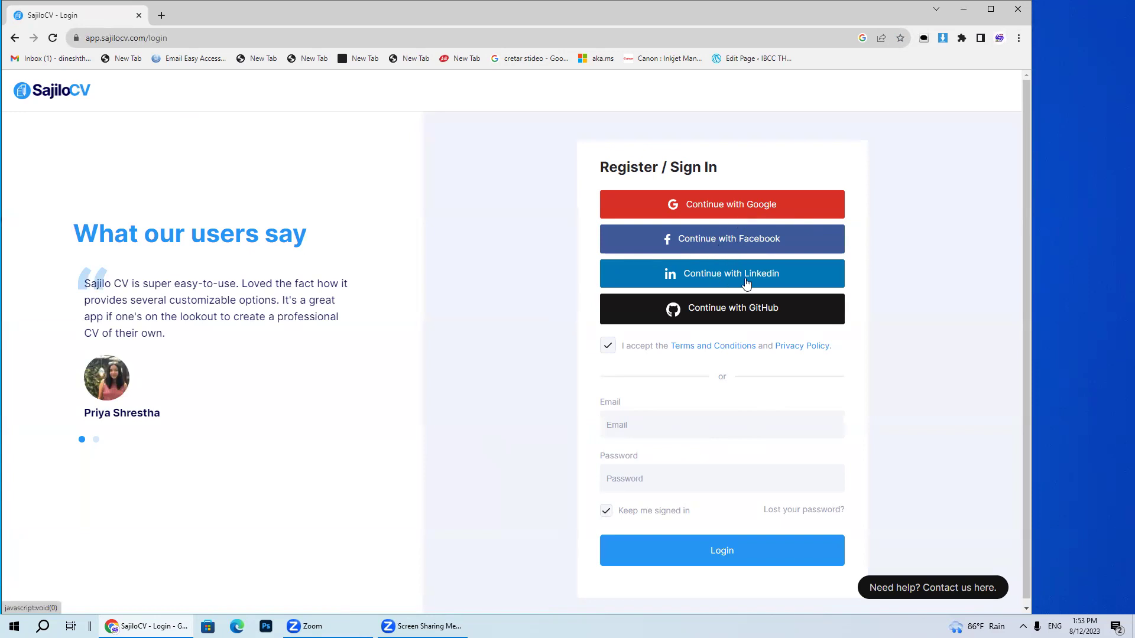
{"action": "left_click", "coordinate": [738, 209]}
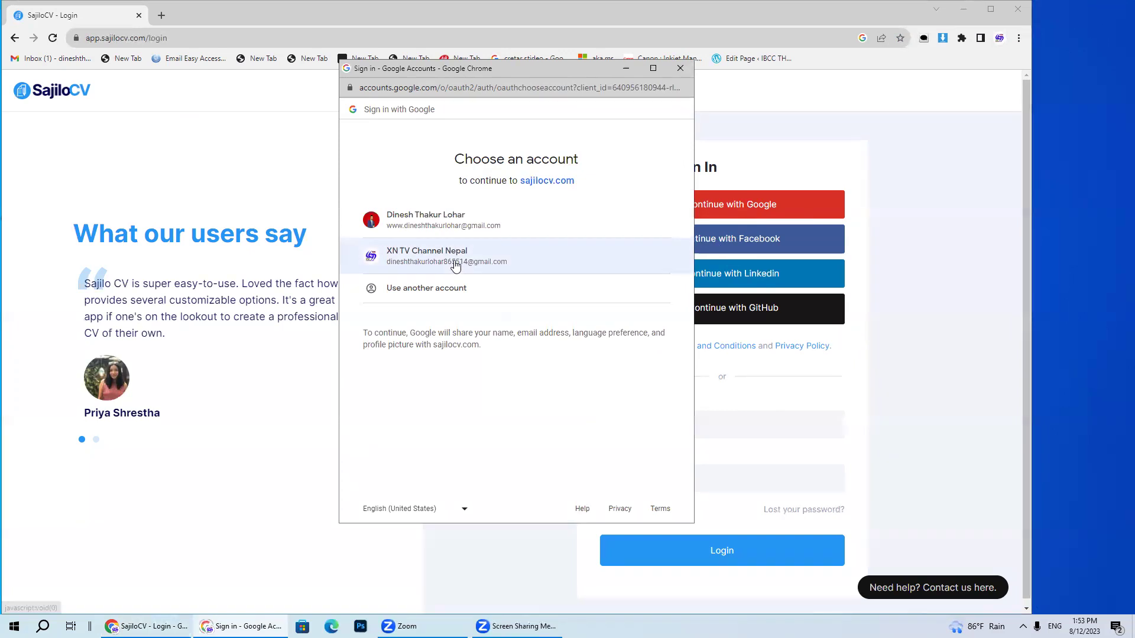
{"action": "left_click", "coordinate": [455, 265]}
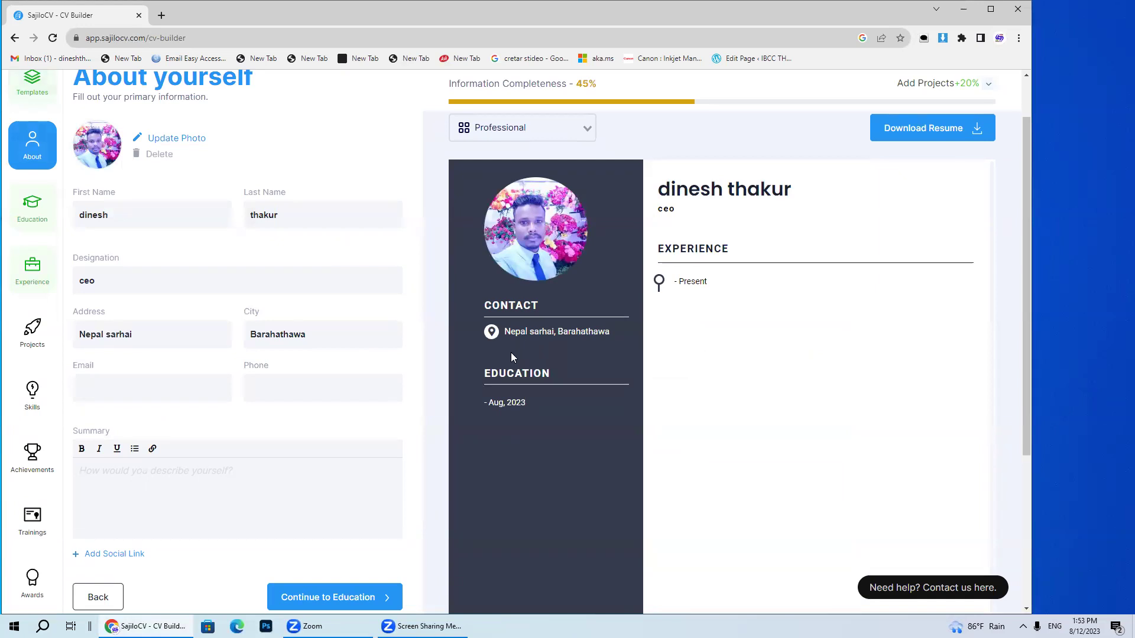
- Replace the profile photo by deleting the current one, then uploading and saving IMG_20201011_135736 from the Pictures folder
{"action": "left_click", "coordinate": [147, 160]}
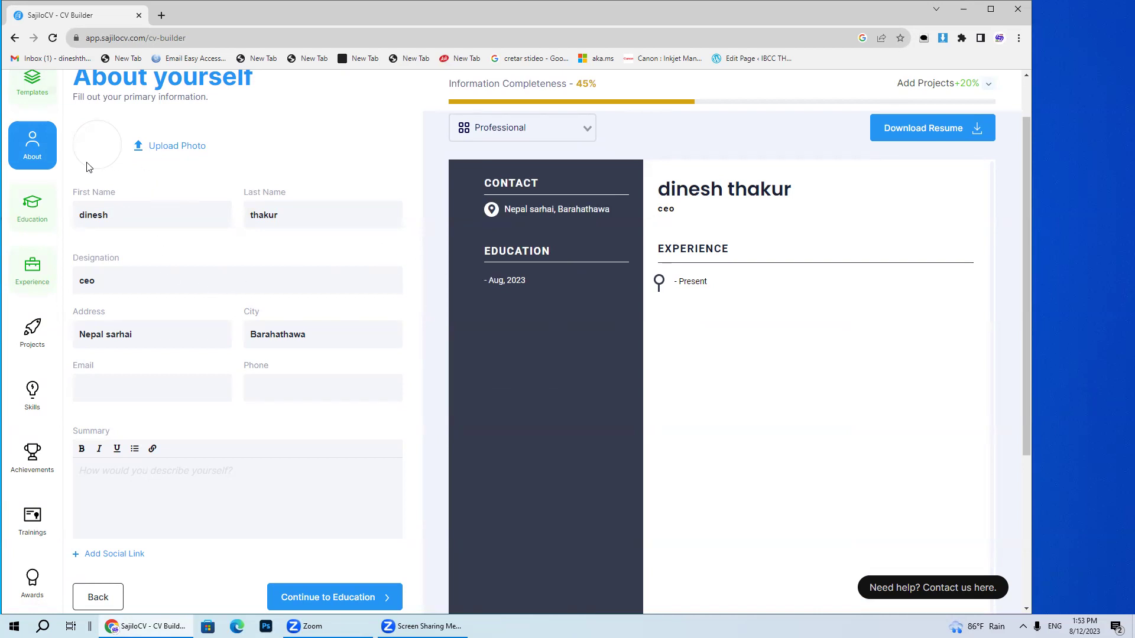
{"action": "scroll", "coordinate": [127, 213], "scroll_direction": "up", "scroll_amount": 1}
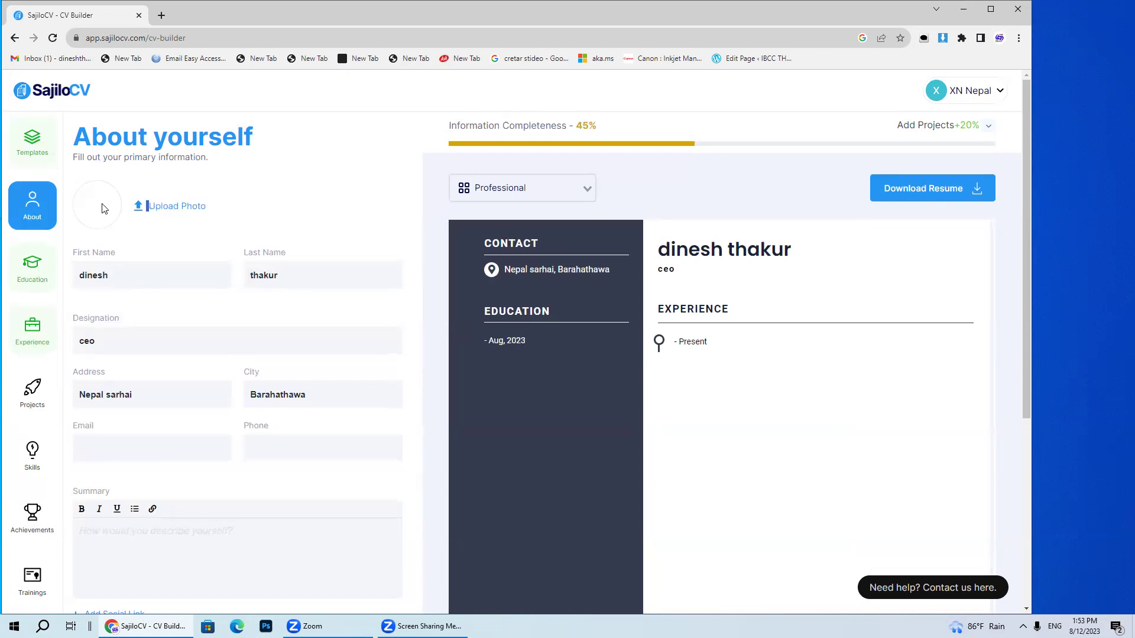
{"action": "left_click", "coordinate": [160, 206]}
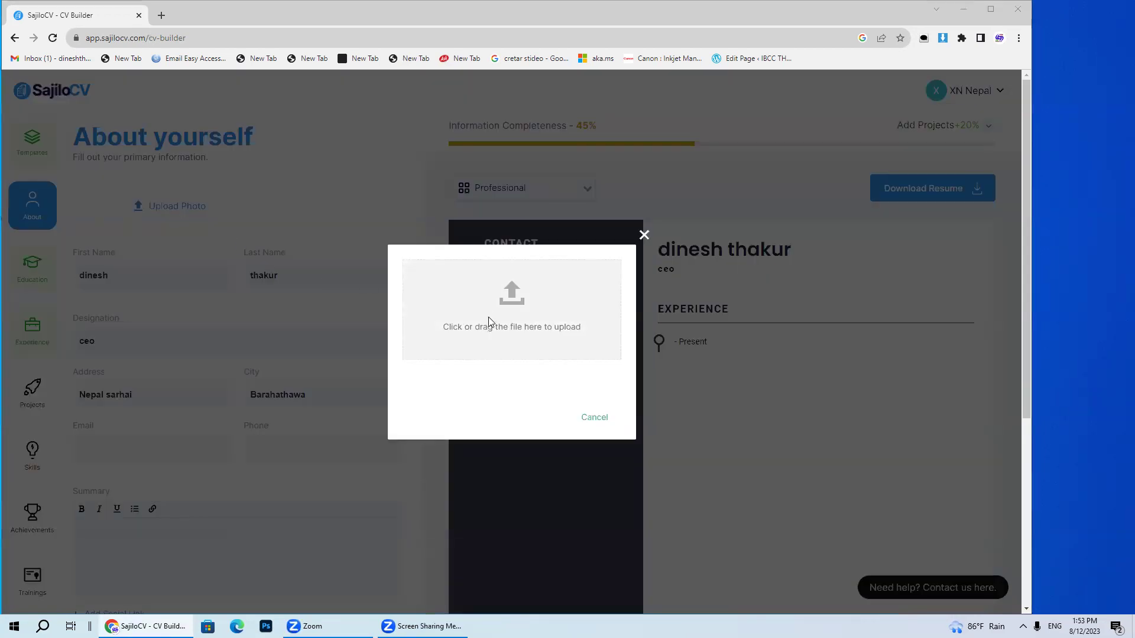
{"action": "left_click", "coordinate": [488, 322]}
{"action": "left_click", "coordinate": [197, 103]}
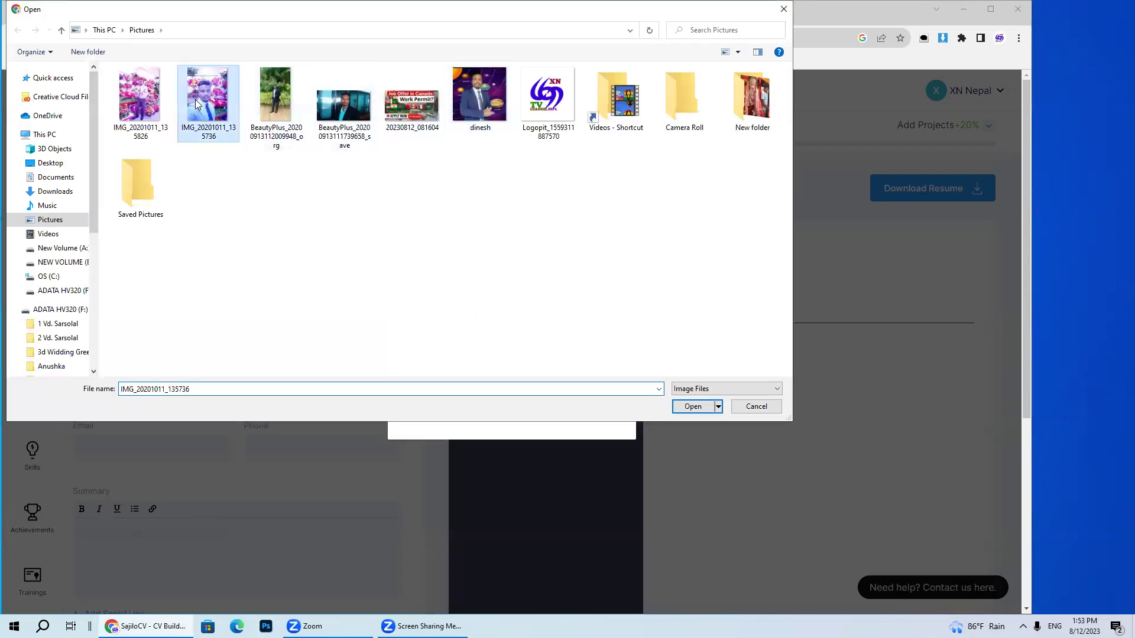
{"action": "double_click", "coordinate": [197, 103]}
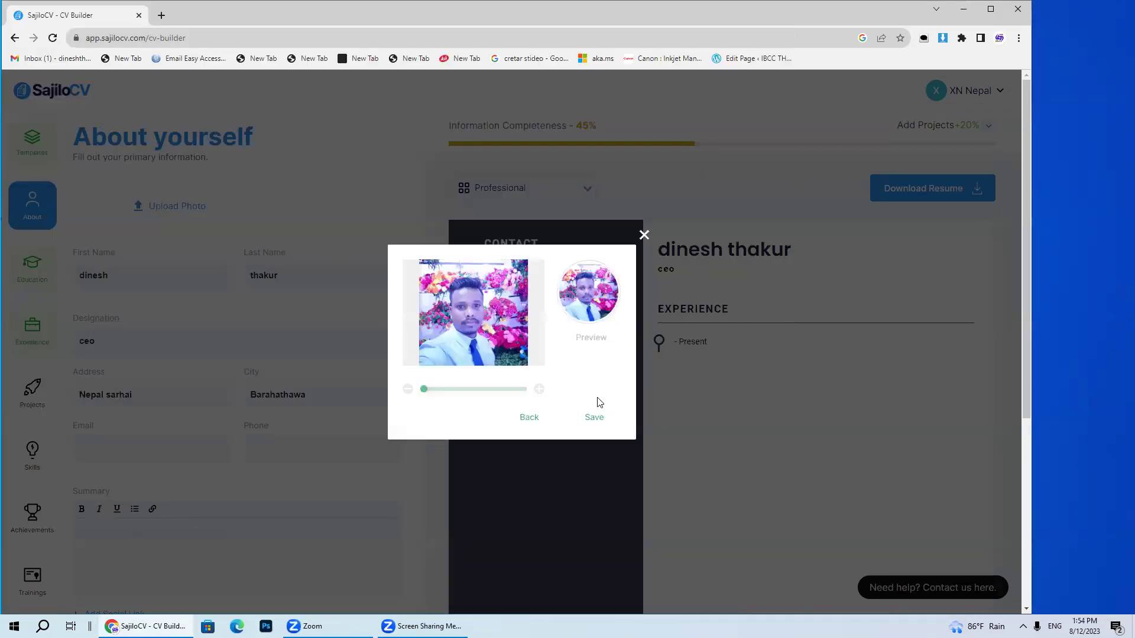
{"action": "left_click", "coordinate": [593, 417]}
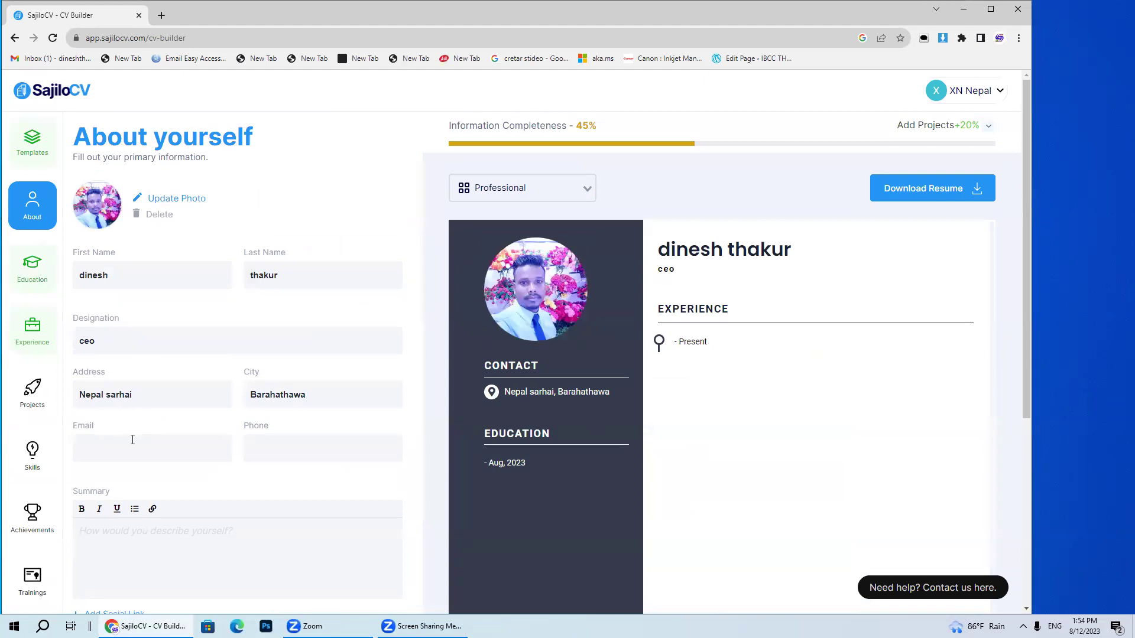
- Add a new blank employment entry to the Work Experience section
{"action": "scroll", "coordinate": [245, 492], "scroll_direction": "down", "scroll_amount": 1}
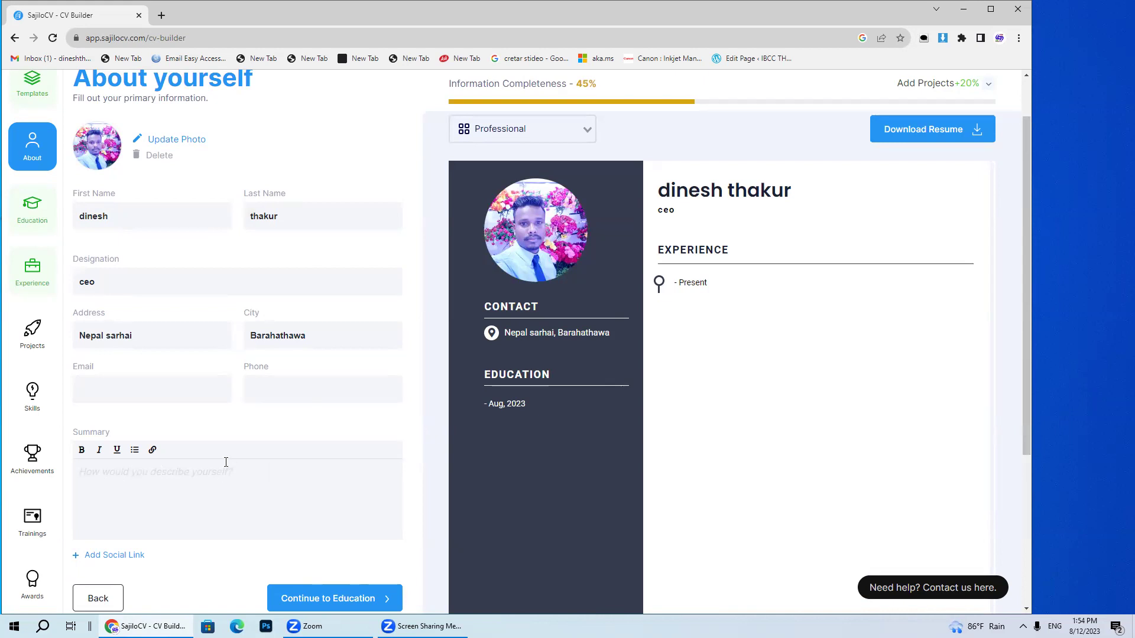
{"action": "scroll", "coordinate": [200, 439], "scroll_direction": "up", "scroll_amount": 1}
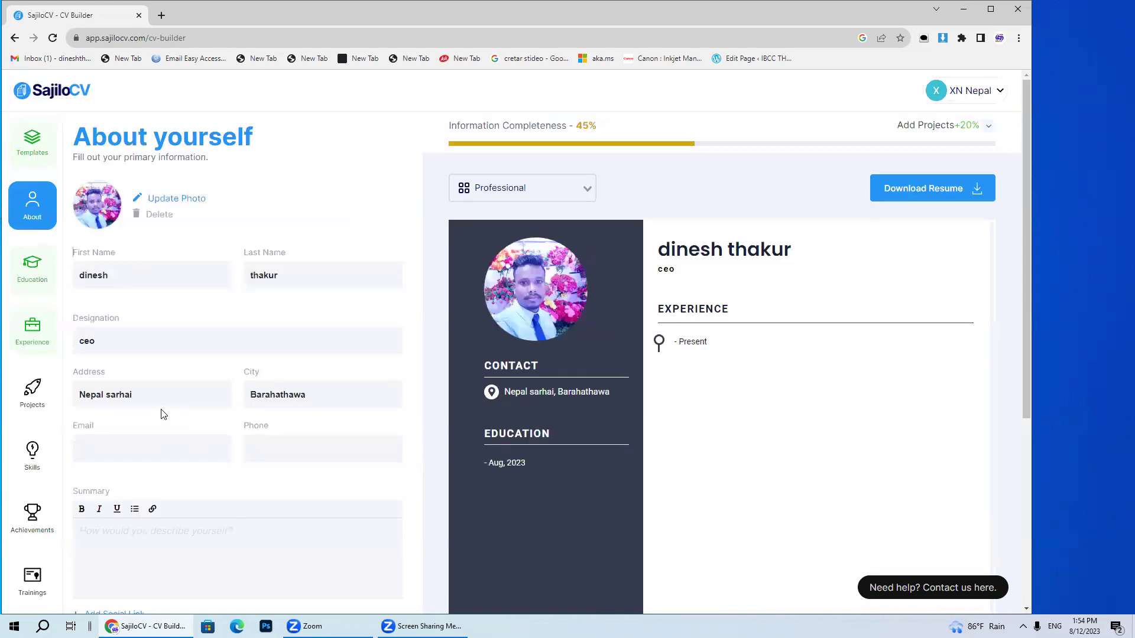
{"action": "scroll", "coordinate": [37, 284], "scroll_direction": "down", "scroll_amount": 1}
{"action": "left_click", "coordinate": [38, 284]}
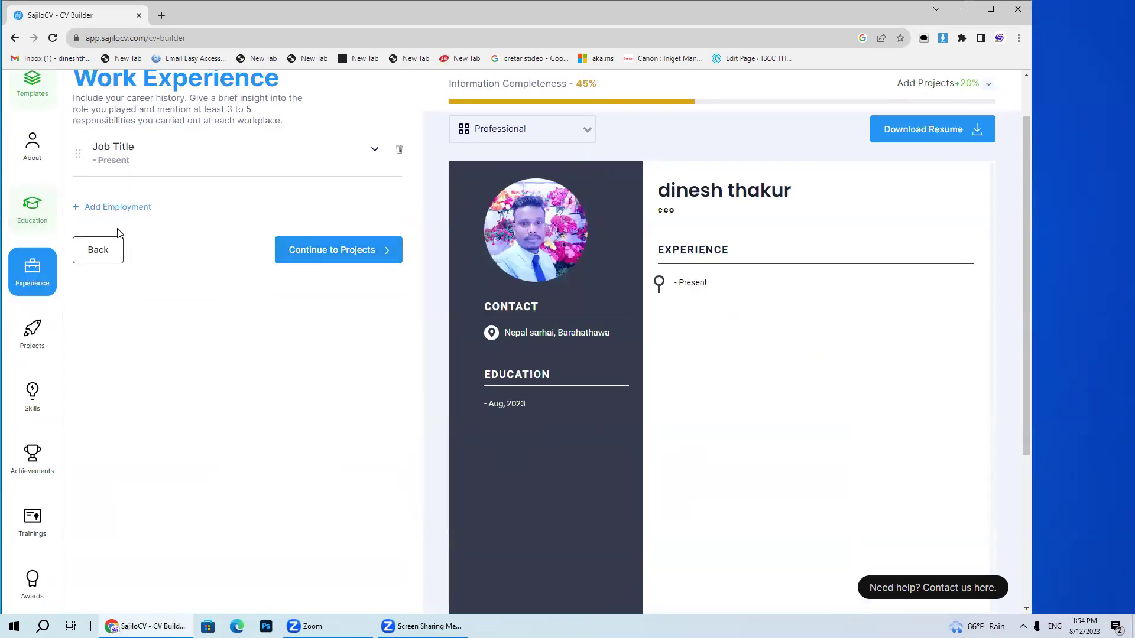
{"action": "left_click", "coordinate": [122, 208]}
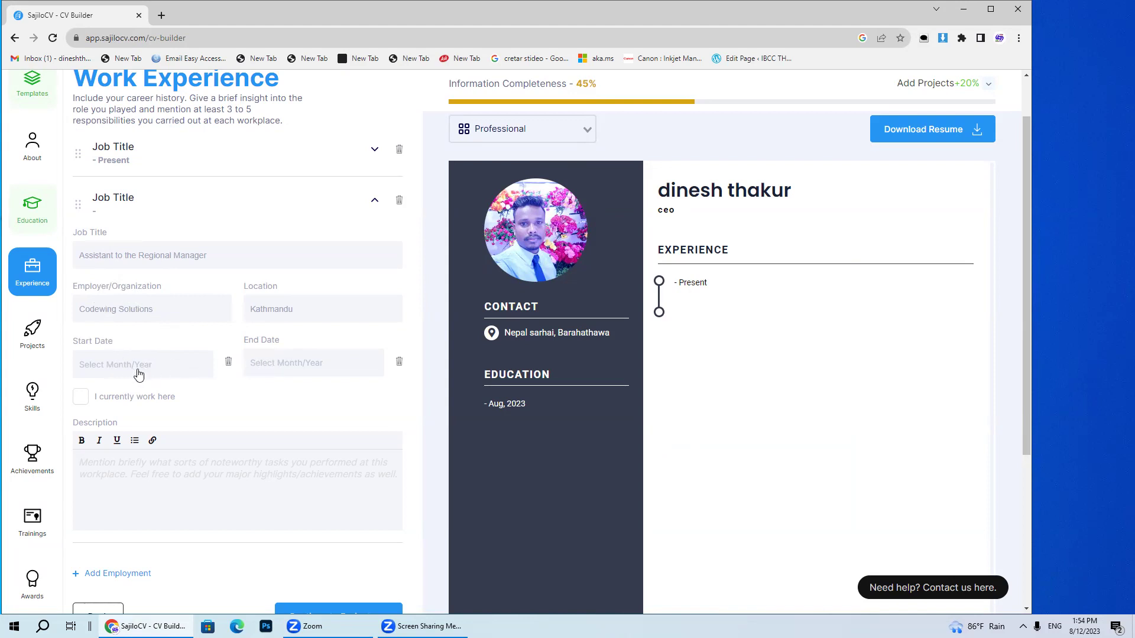
- View the Projects section, and set the level of the blank entry in the Skills section to Expert
{"action": "left_click", "coordinate": [33, 349]}
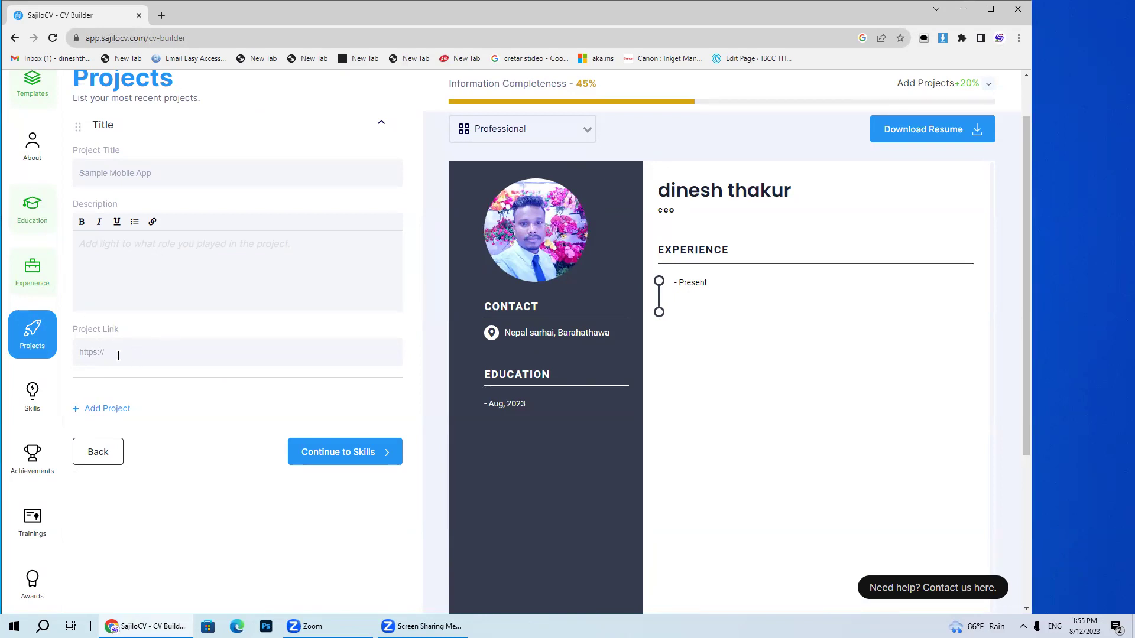
{"action": "left_click", "coordinate": [43, 407]}
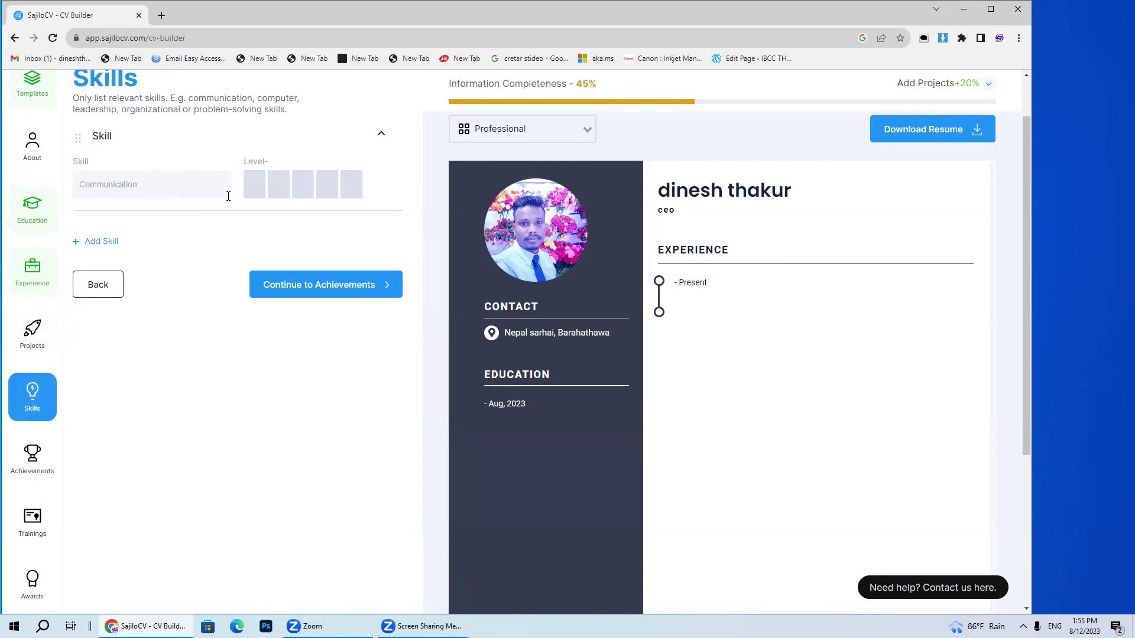
{"action": "left_click", "coordinate": [123, 188]}
{"action": "left_click", "coordinate": [253, 192]}
{"action": "left_click", "coordinate": [255, 197]}
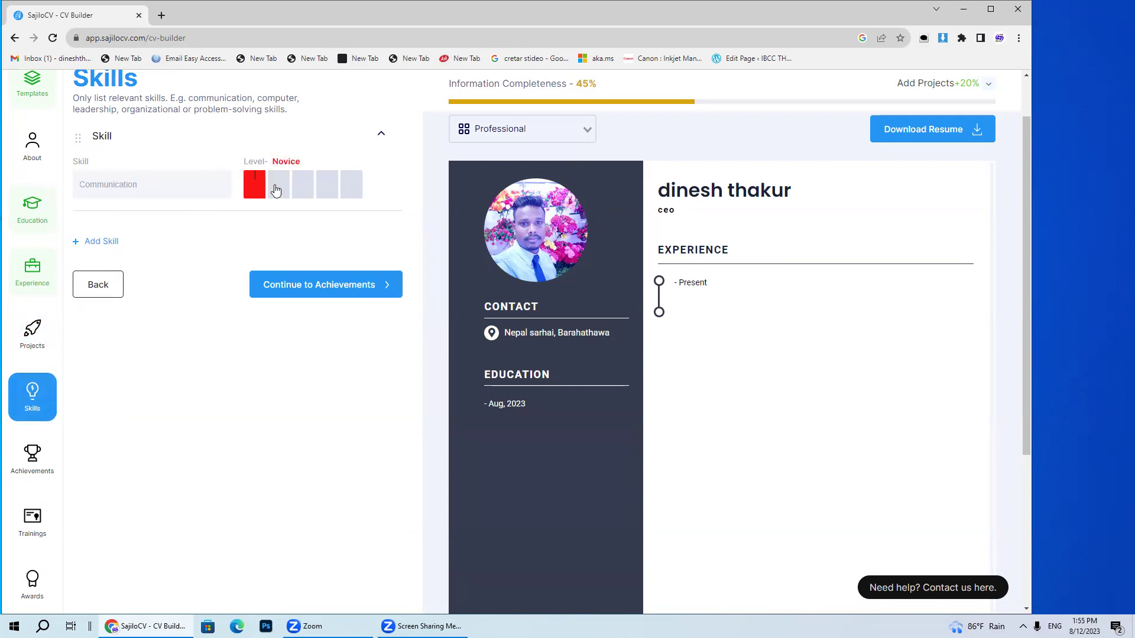
{"action": "left_click", "coordinate": [280, 194]}
{"action": "left_click", "coordinate": [301, 200]}
{"action": "left_click", "coordinate": [328, 200]}
{"action": "left_click", "coordinate": [351, 197]}
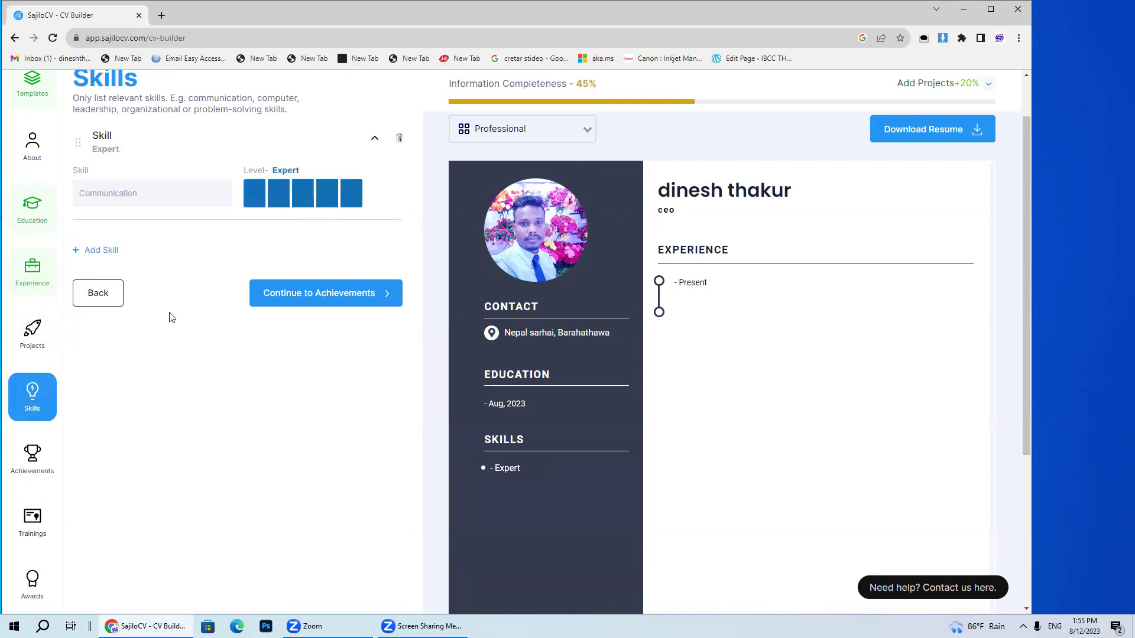
- Open the Achievements section and examine its title and description fields
{"action": "scroll", "coordinate": [49, 426], "scroll_direction": "down", "scroll_amount": 1}
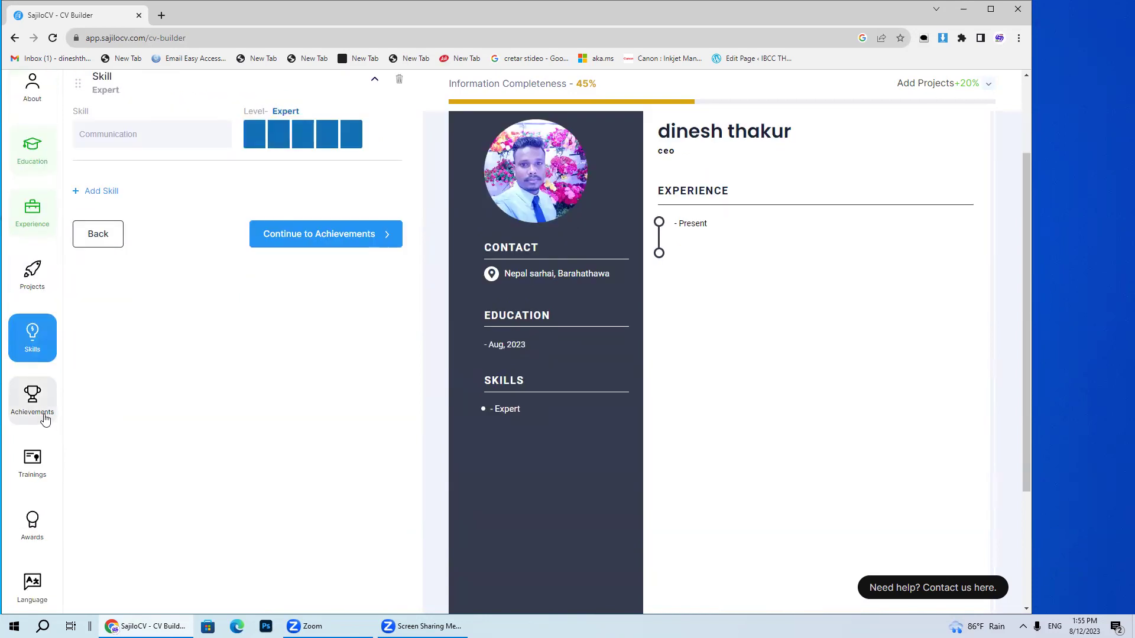
{"action": "left_click", "coordinate": [40, 415]}
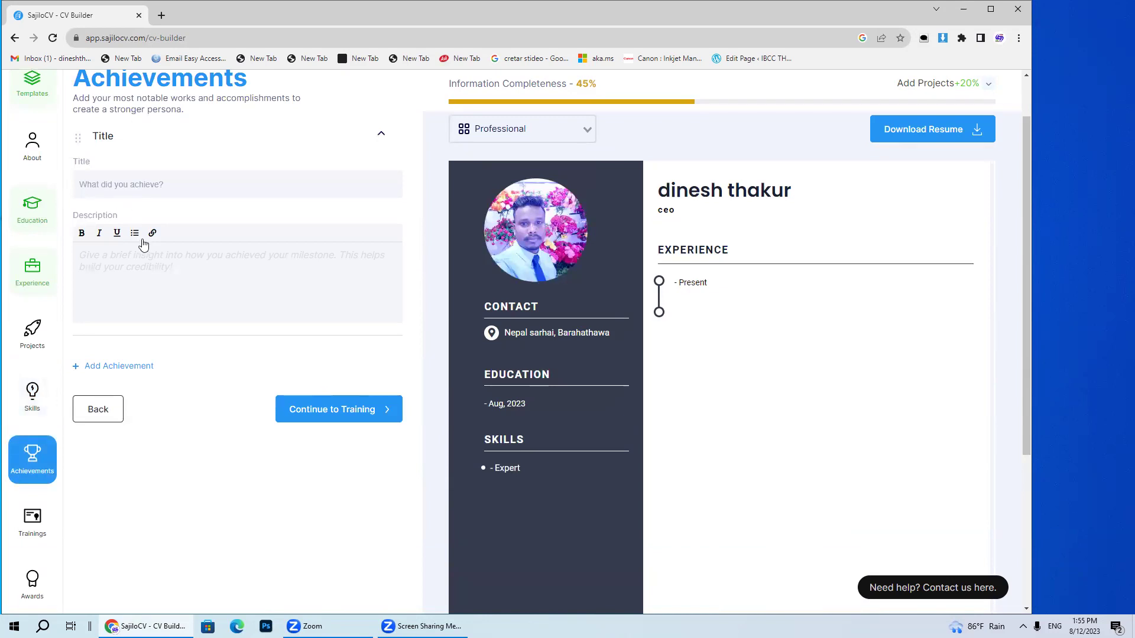
{"action": "scroll", "coordinate": [146, 239], "scroll_direction": "up", "scroll_amount": 1}
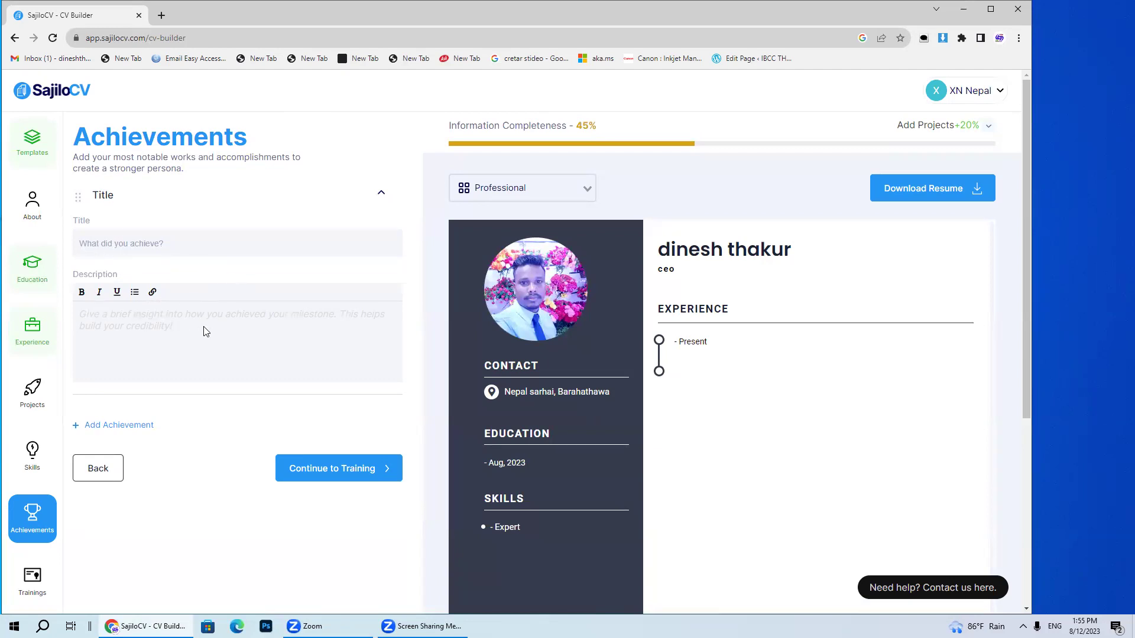
{"action": "scroll", "coordinate": [24, 482], "scroll_direction": "down", "scroll_amount": 2}
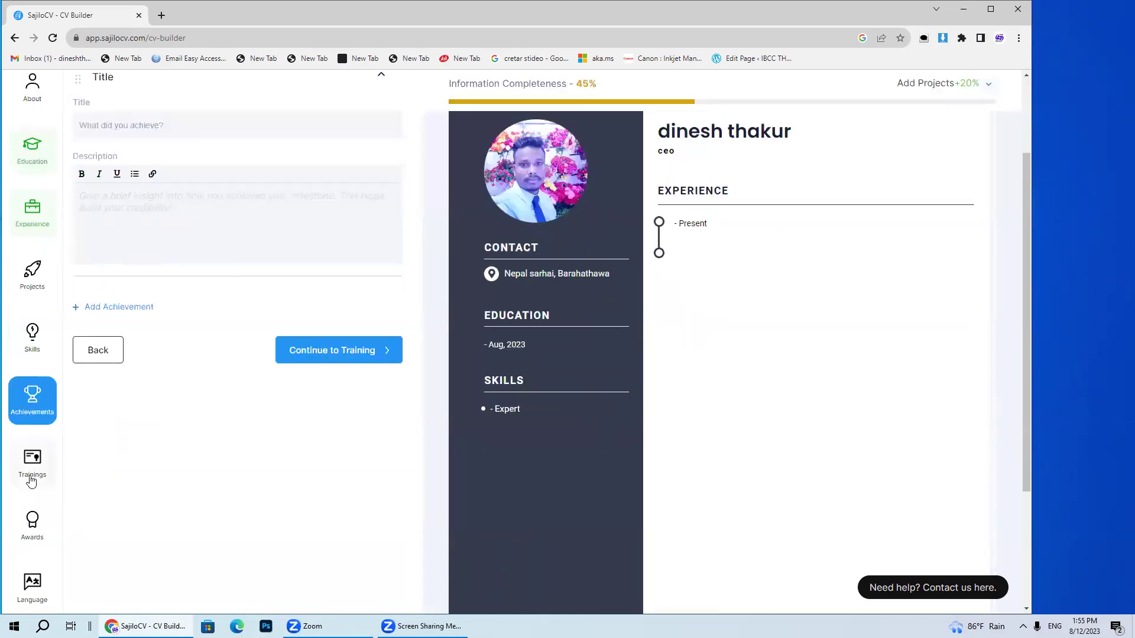
{"action": "scroll", "coordinate": [34, 476], "scroll_direction": "up", "scroll_amount": 1}
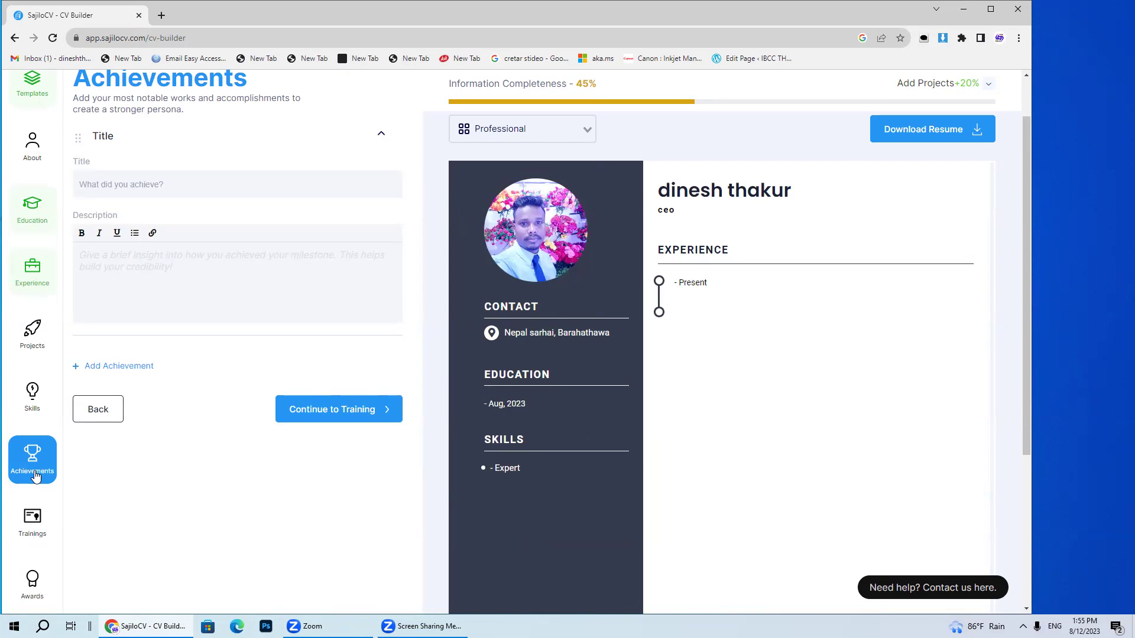
{"action": "scroll", "coordinate": [238, 328], "scroll_direction": "up", "scroll_amount": 1}
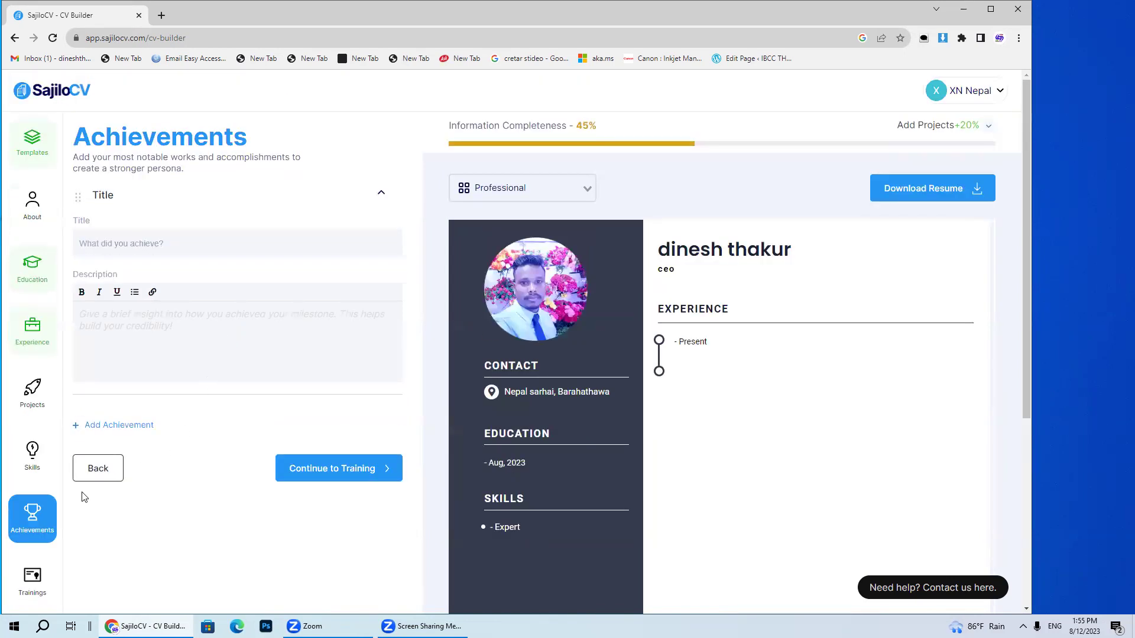
{"action": "scroll", "coordinate": [83, 497], "scroll_direction": "down", "scroll_amount": 2}
{"action": "scroll", "coordinate": [37, 471], "scroll_direction": "up", "scroll_amount": 1}
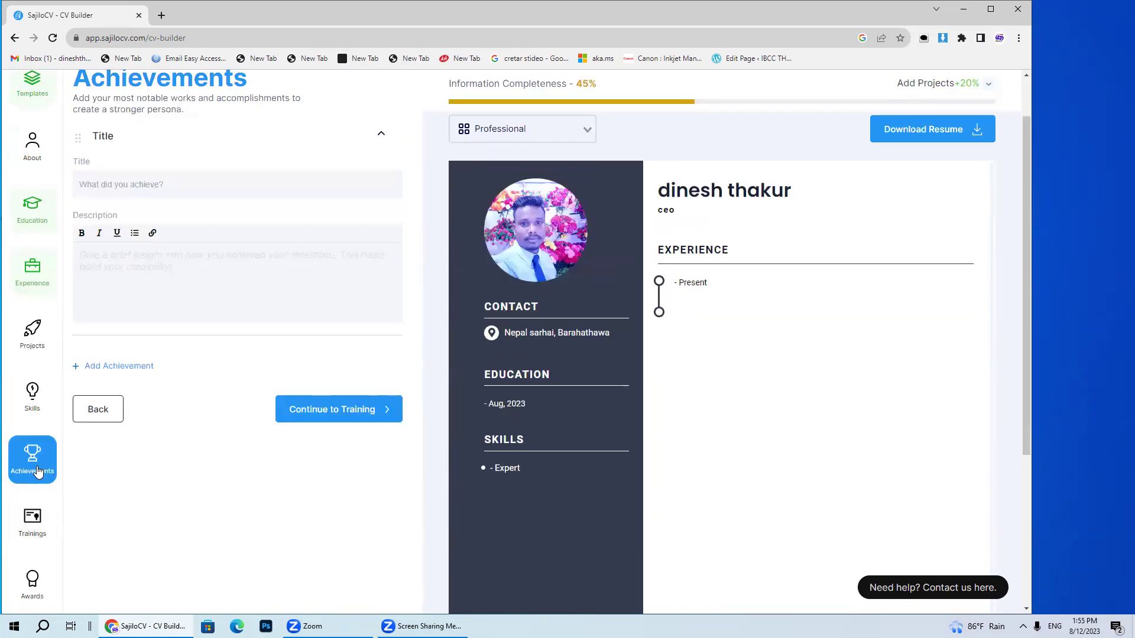
- Open the Training/Certification section and review the title, institution, completion date and description fields
{"action": "left_click", "coordinate": [33, 537]}
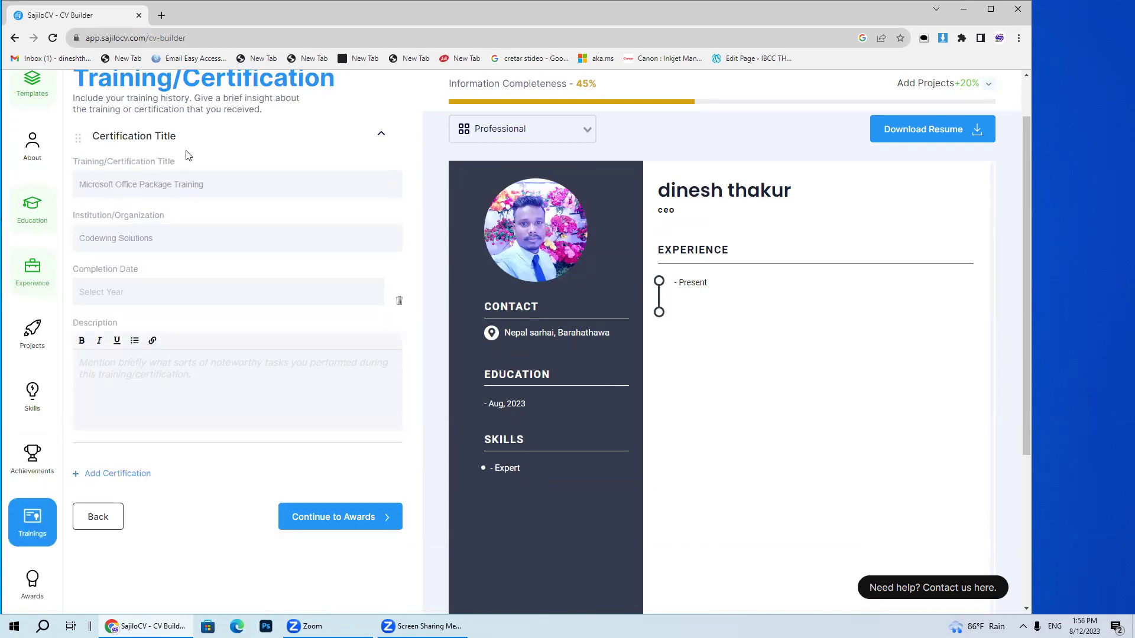
{"action": "scroll", "coordinate": [185, 153], "scroll_direction": "up", "scroll_amount": 1}
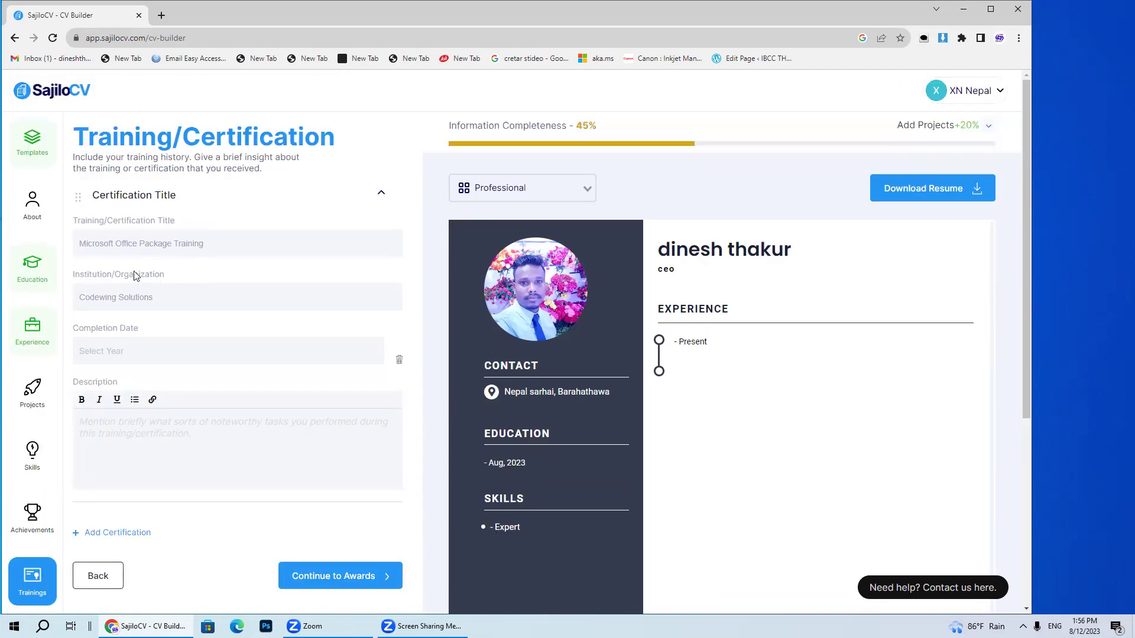
{"action": "scroll", "coordinate": [132, 266], "scroll_direction": "down", "scroll_amount": 1}
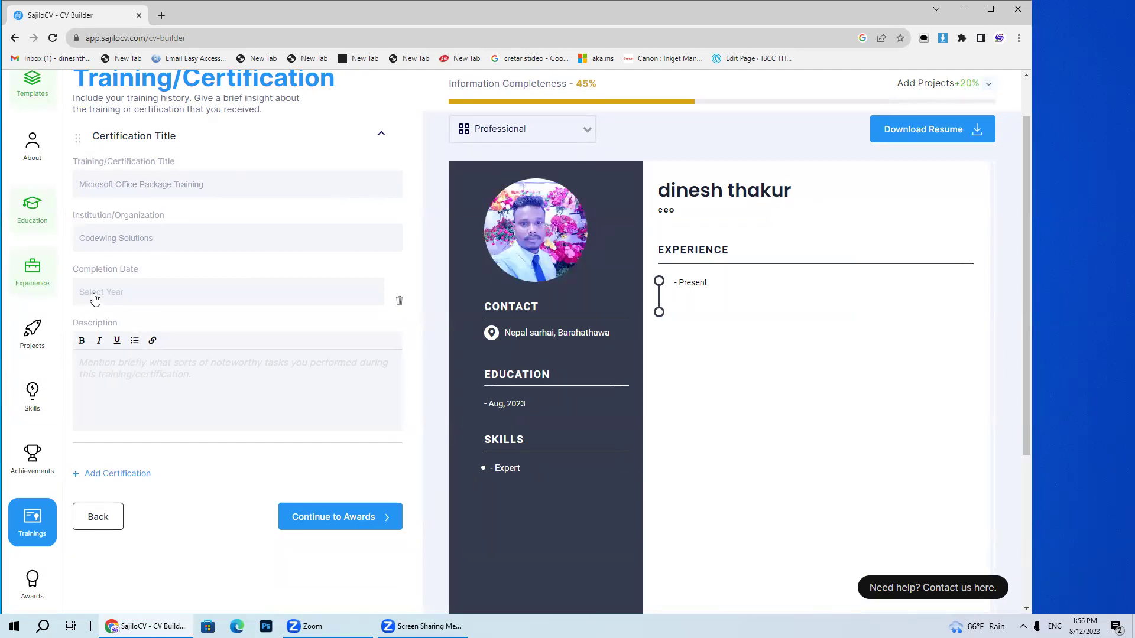
{"action": "scroll", "coordinate": [32, 464], "scroll_direction": "down", "scroll_amount": 2}
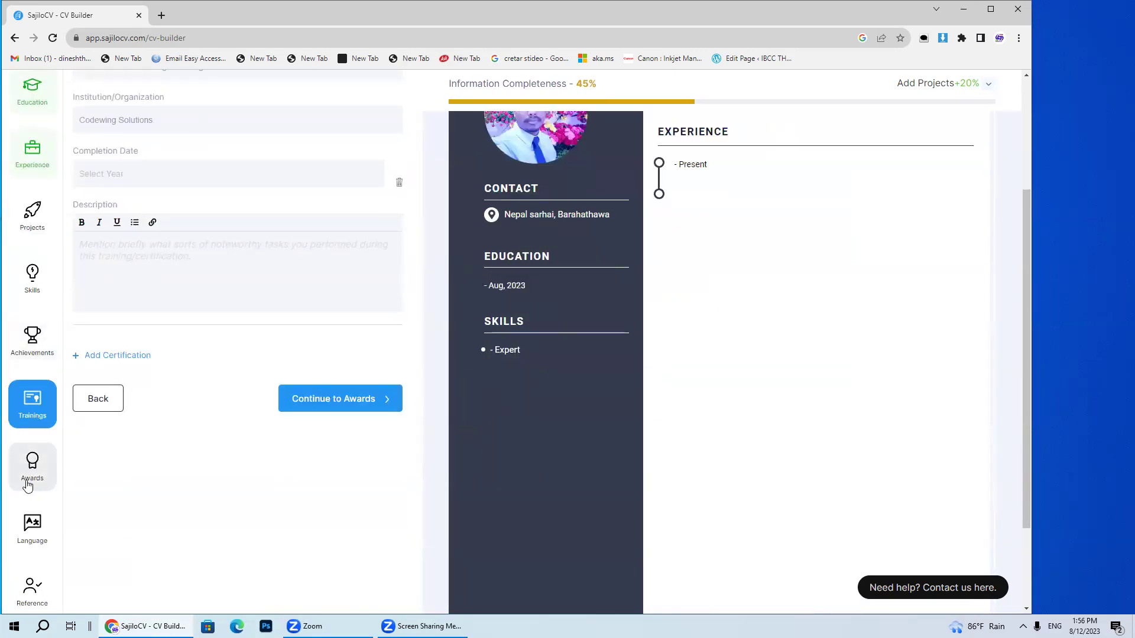
- Open the Awards section and review the award title, organization, location, year and description fields
{"action": "scroll", "coordinate": [26, 482], "scroll_direction": "up", "scroll_amount": 2}
{"action": "left_click", "coordinate": [26, 481]}
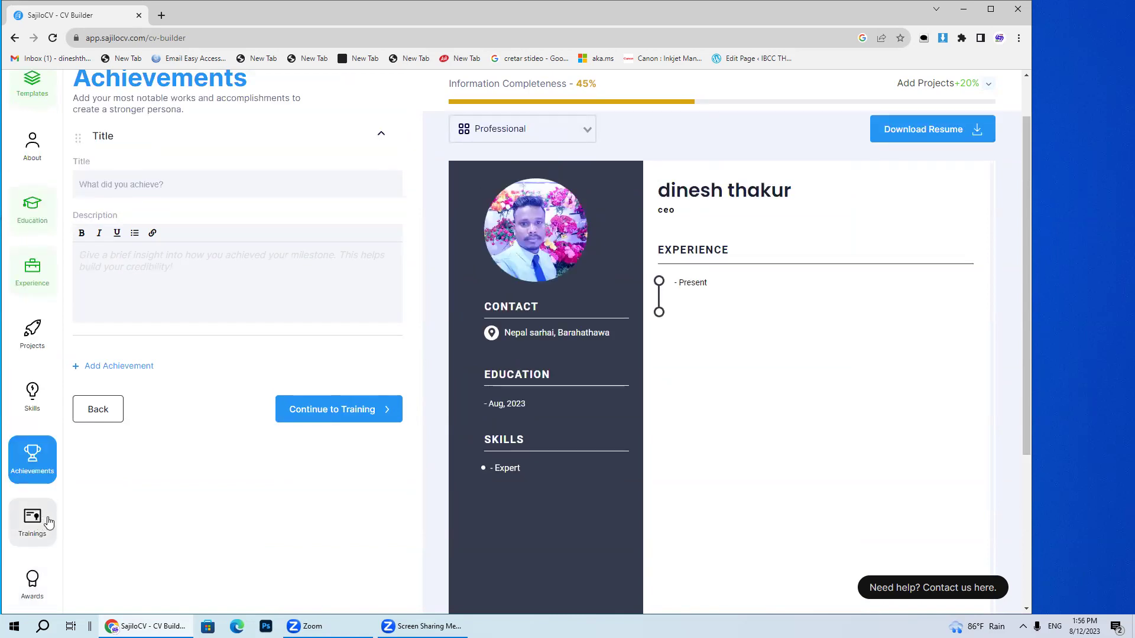
{"action": "scroll", "coordinate": [36, 509], "scroll_direction": "down", "scroll_amount": 2}
{"action": "left_click", "coordinate": [38, 469]}
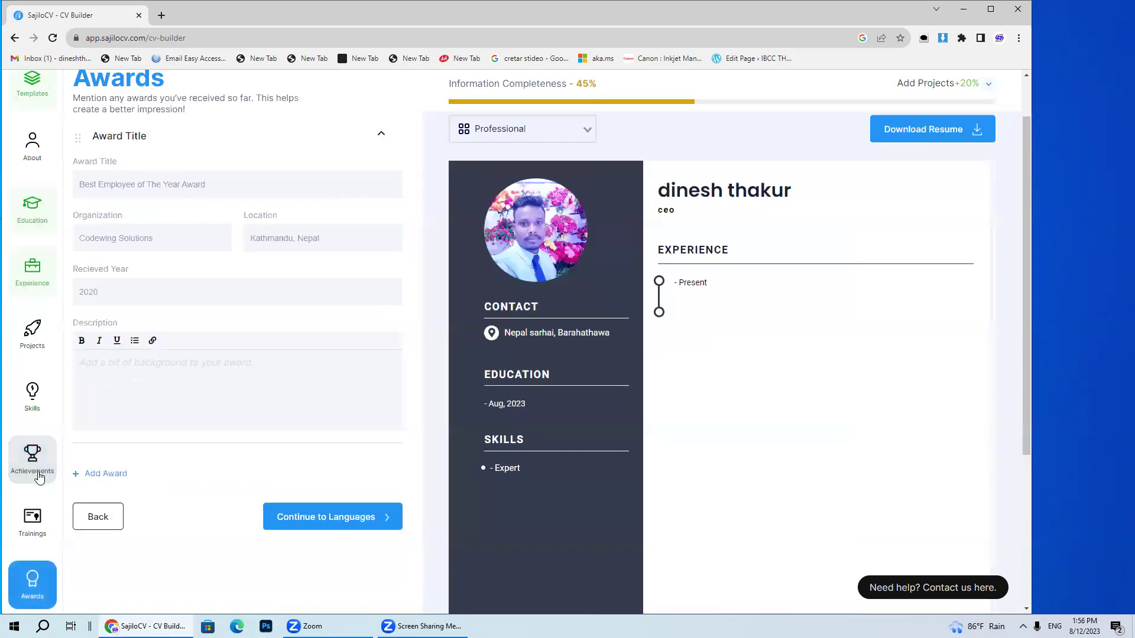
{"action": "scroll", "coordinate": [39, 479], "scroll_direction": "down", "scroll_amount": 2}
{"action": "scroll", "coordinate": [48, 472], "scroll_direction": "up", "scroll_amount": 3}
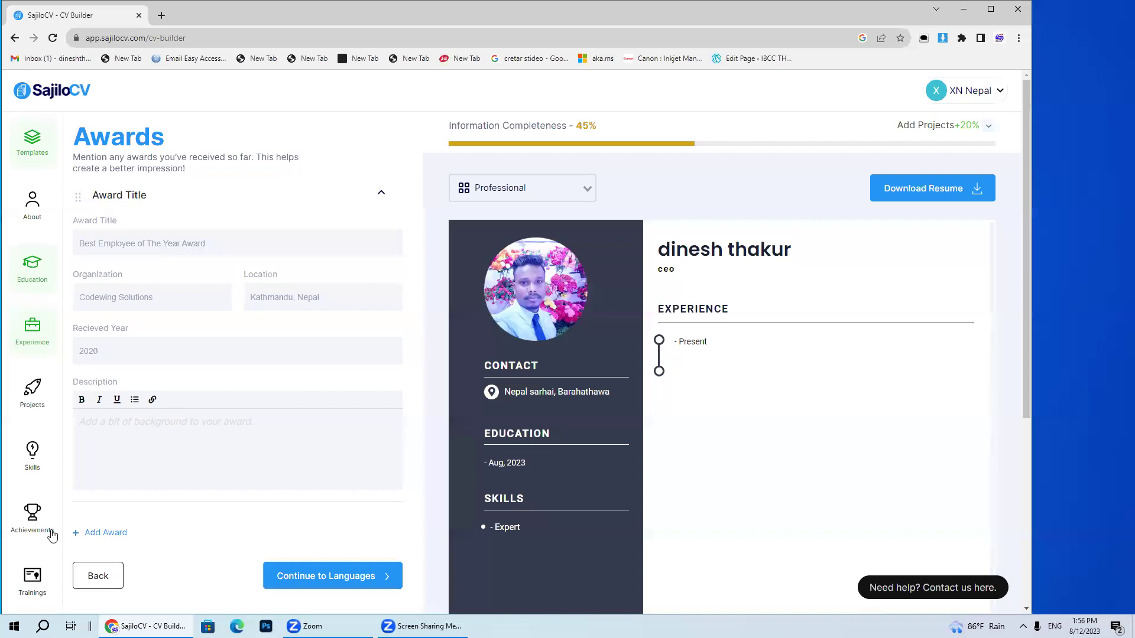
{"action": "scroll", "coordinate": [38, 544], "scroll_direction": "down", "scroll_amount": 4}
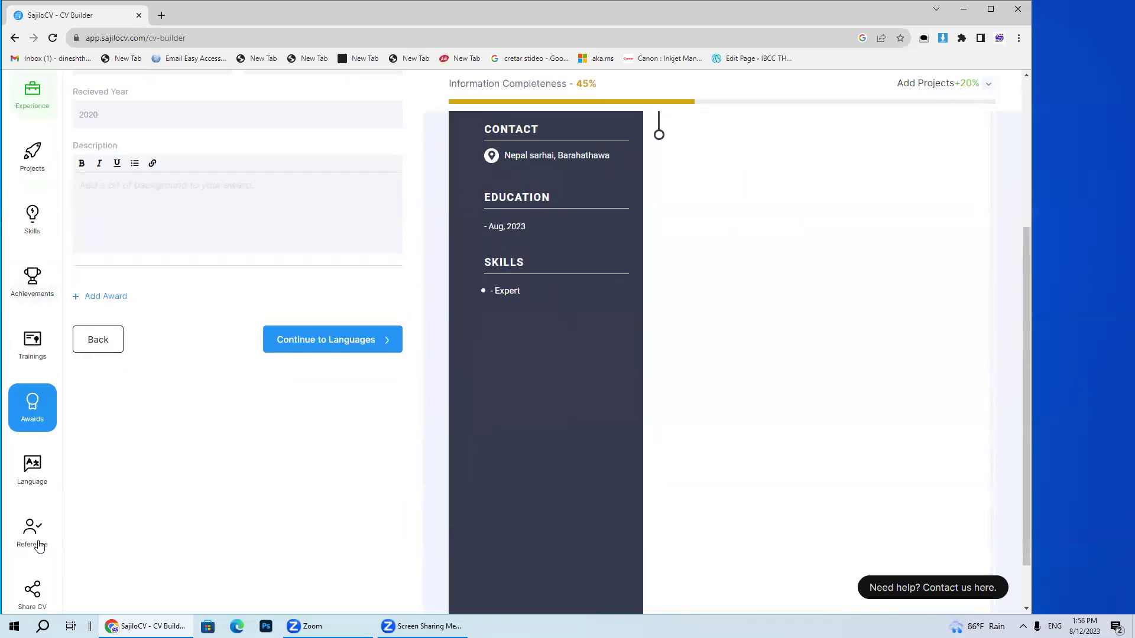
- Open the Language section and set the level of the blank language entry to Skillful
{"action": "left_click", "coordinate": [37, 477]}
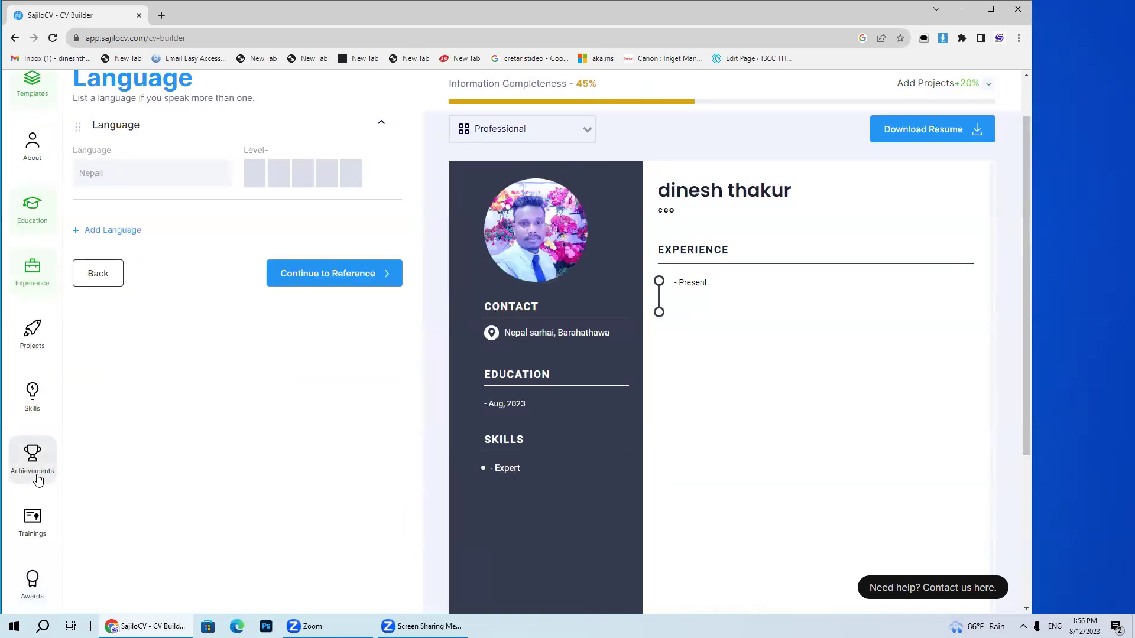
{"action": "left_click", "coordinate": [33, 523]}
{"action": "scroll", "coordinate": [34, 508], "scroll_direction": "down", "scroll_amount": 3}
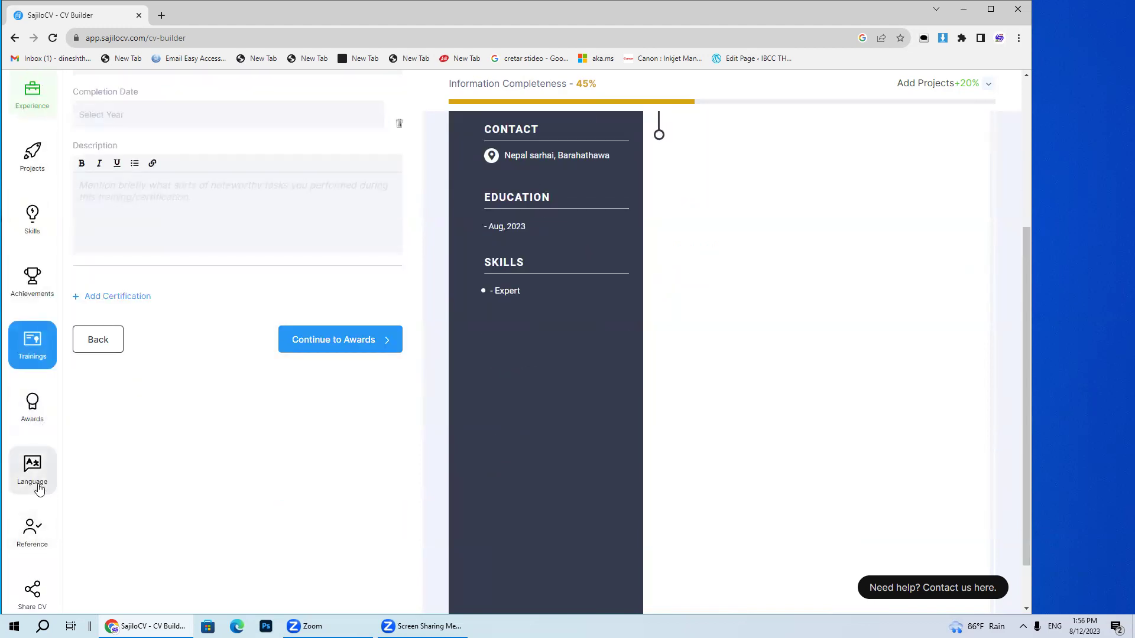
{"action": "left_click", "coordinate": [39, 489]}
{"action": "scroll", "coordinate": [39, 488], "scroll_direction": "down", "scroll_amount": 4}
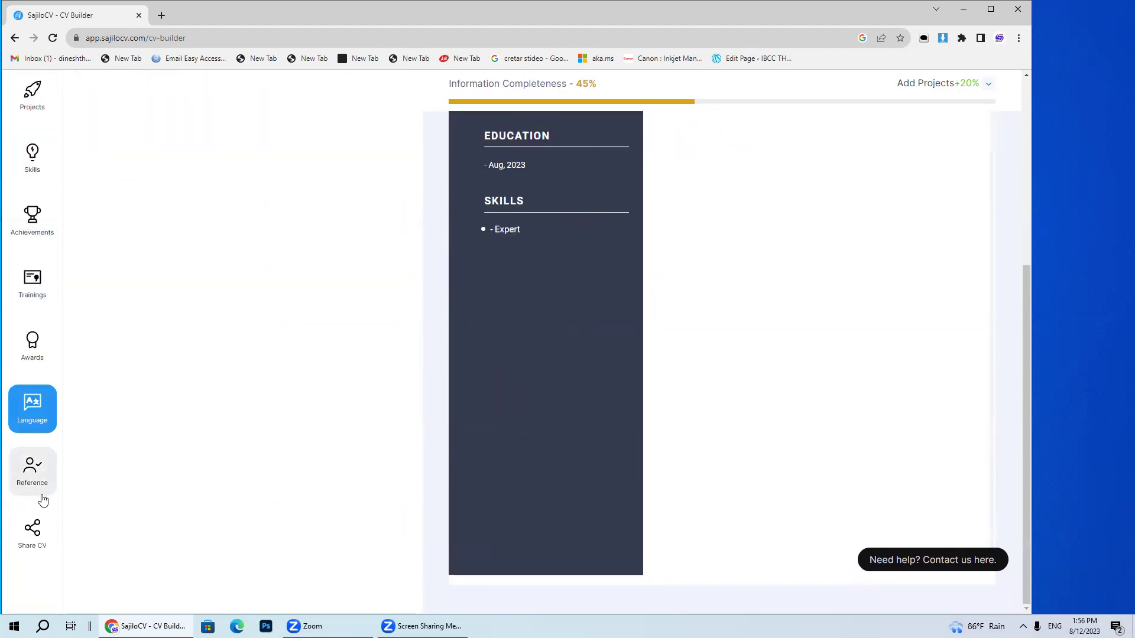
{"action": "left_click", "coordinate": [36, 424]}
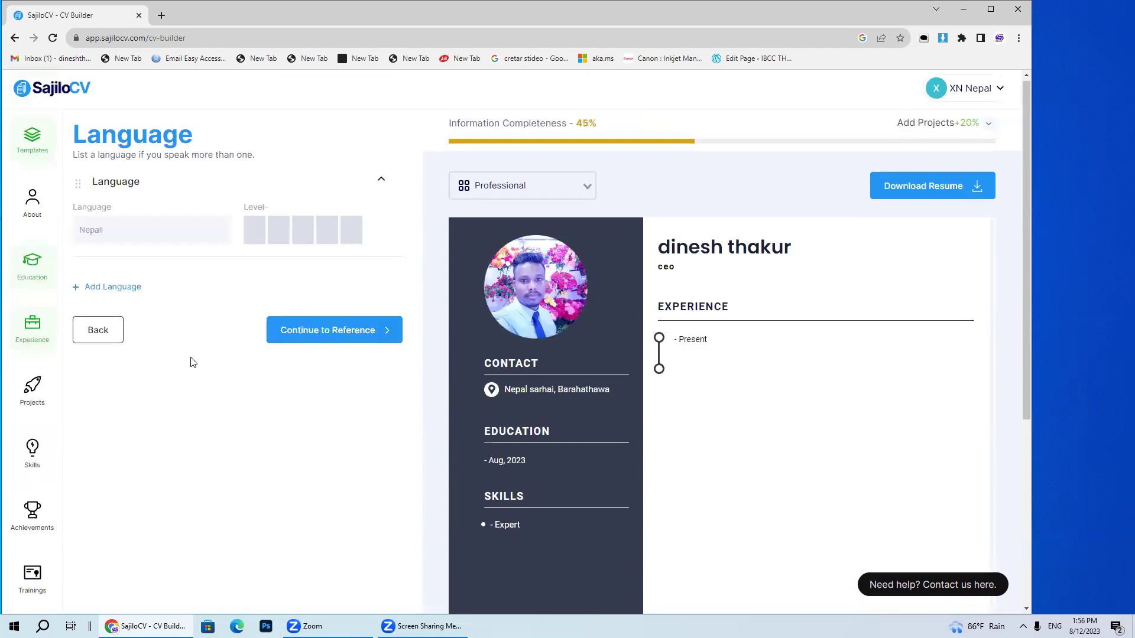
{"action": "left_click", "coordinate": [177, 233]}
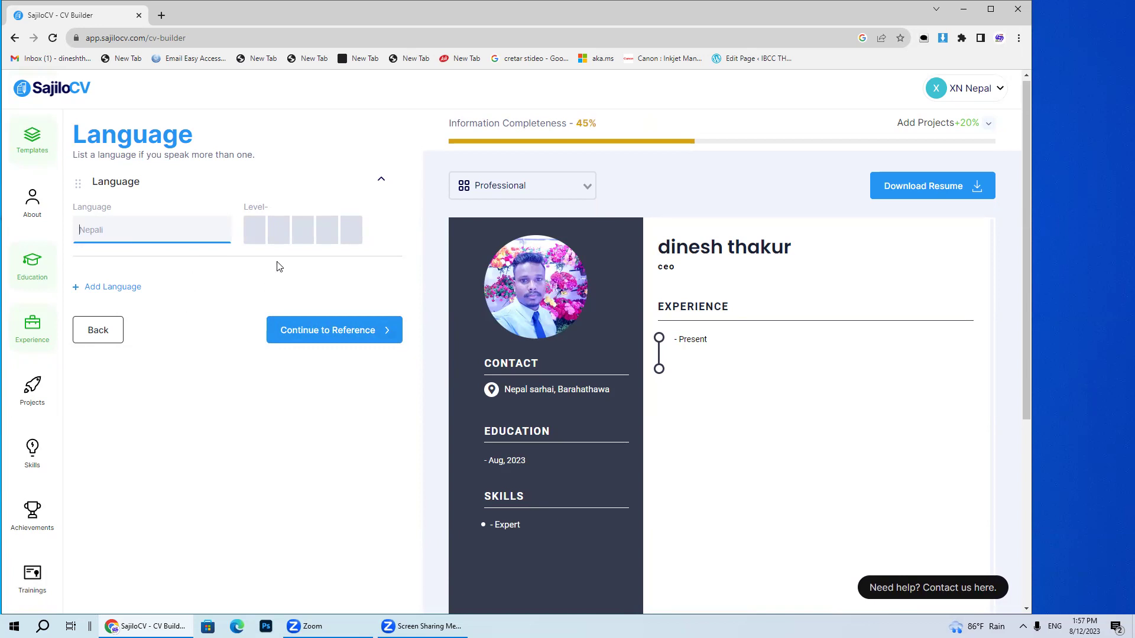
{"action": "left_click", "coordinate": [252, 233]}
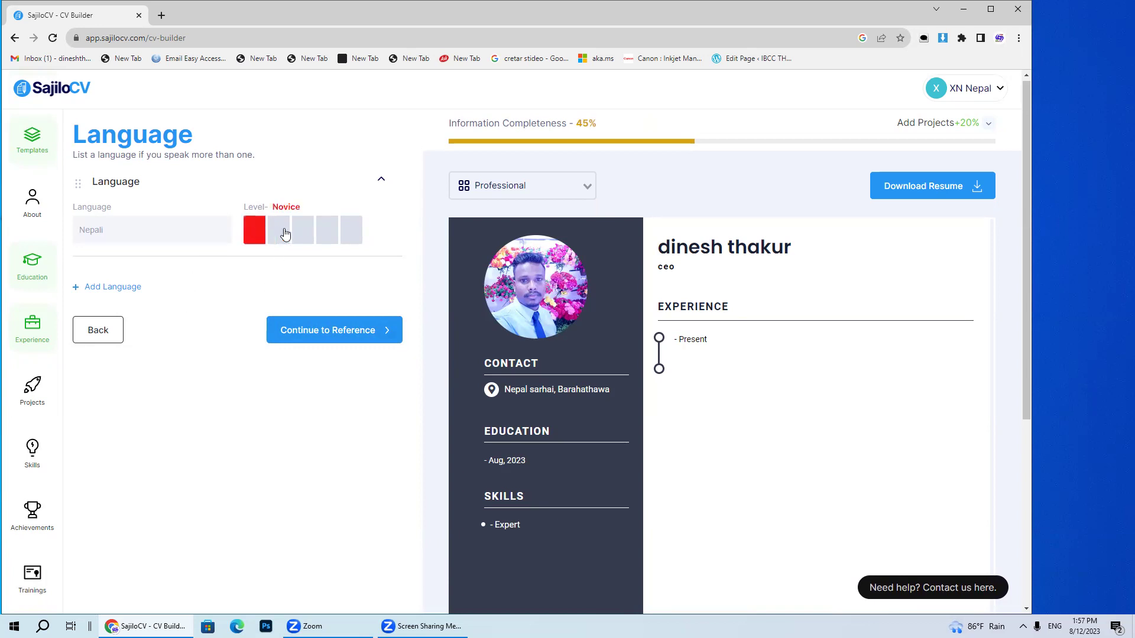
{"action": "left_click", "coordinate": [306, 239]}
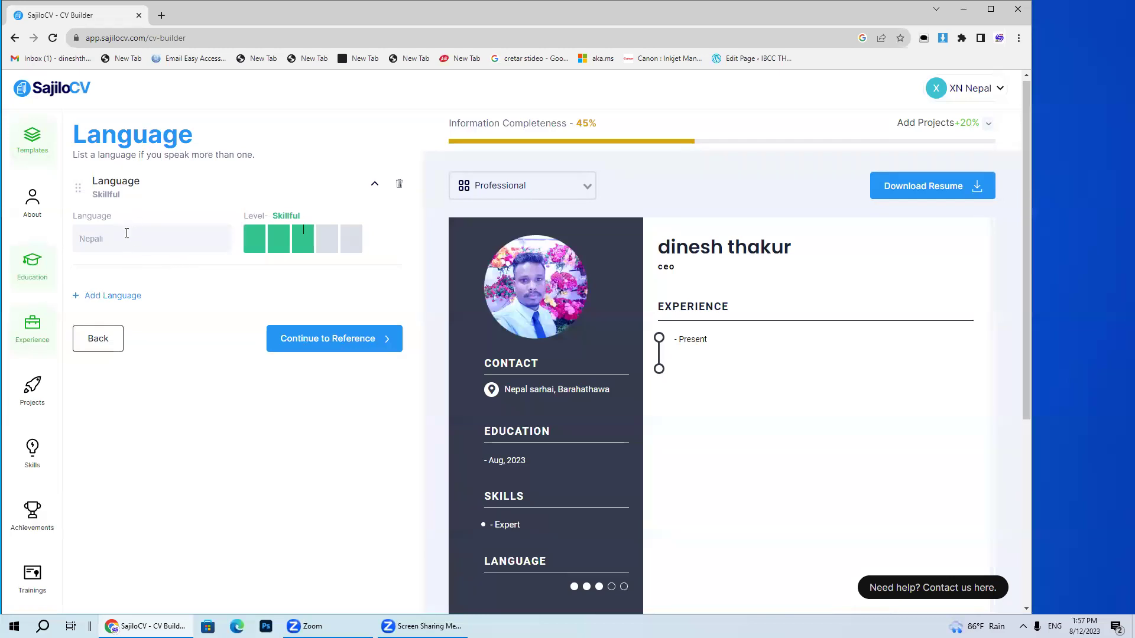
- Open the Reference section and review its name, company, designation, phone and email fields along with the resume preview
{"action": "scroll", "coordinate": [35, 475], "scroll_direction": "down", "scroll_amount": 4}
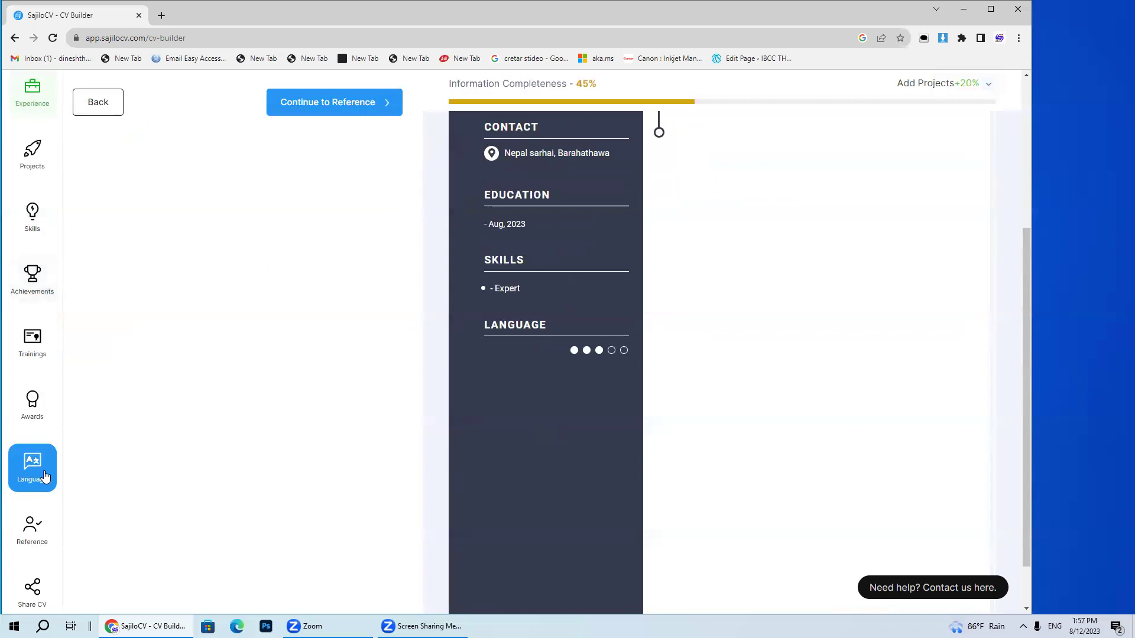
{"action": "left_click", "coordinate": [30, 541]}
{"action": "scroll", "coordinate": [34, 545], "scroll_direction": "down", "scroll_amount": 4}
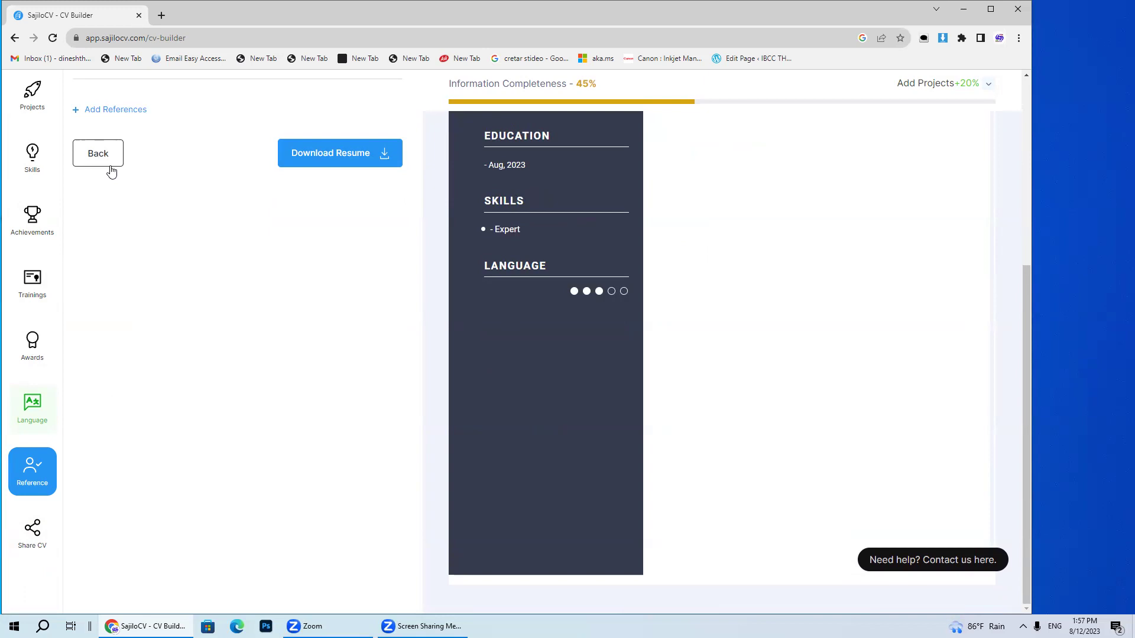
{"action": "scroll", "coordinate": [180, 272], "scroll_direction": "up", "scroll_amount": 5}
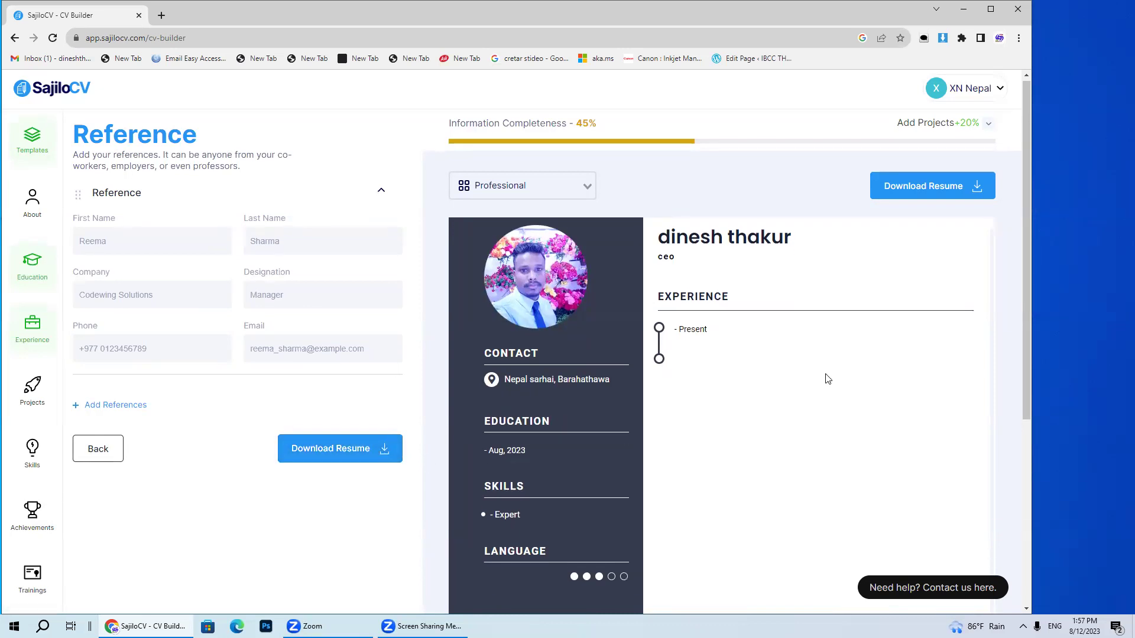
{"action": "scroll", "coordinate": [752, 378], "scroll_direction": "down", "scroll_amount": 5}
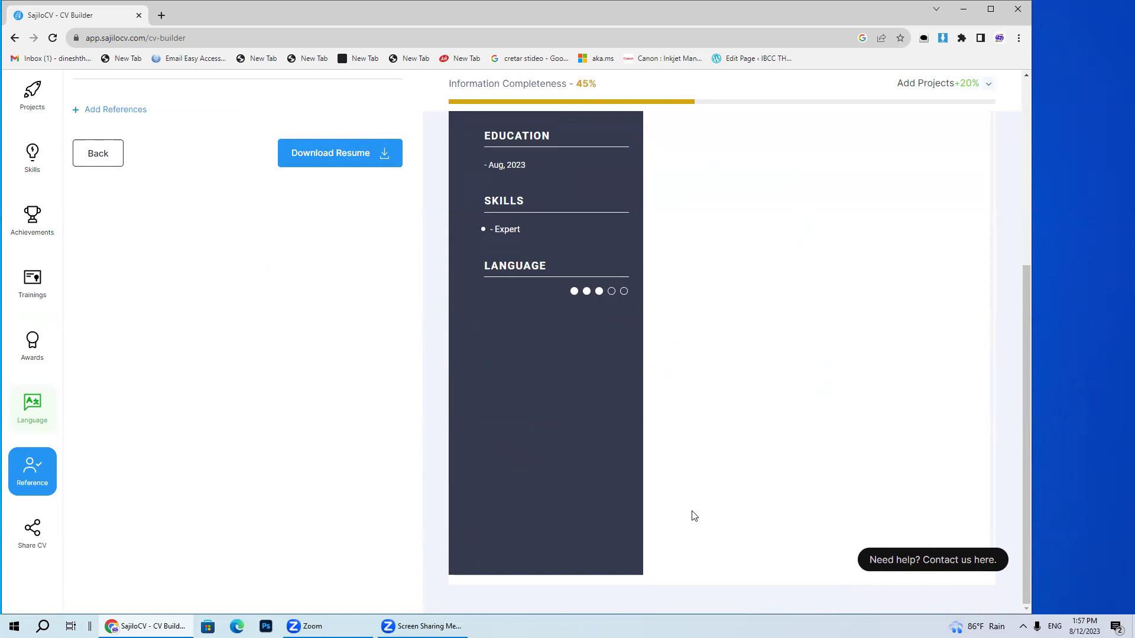
- Download the resume in the Professional template
{"action": "scroll", "coordinate": [692, 513], "scroll_direction": "up", "scroll_amount": 5}
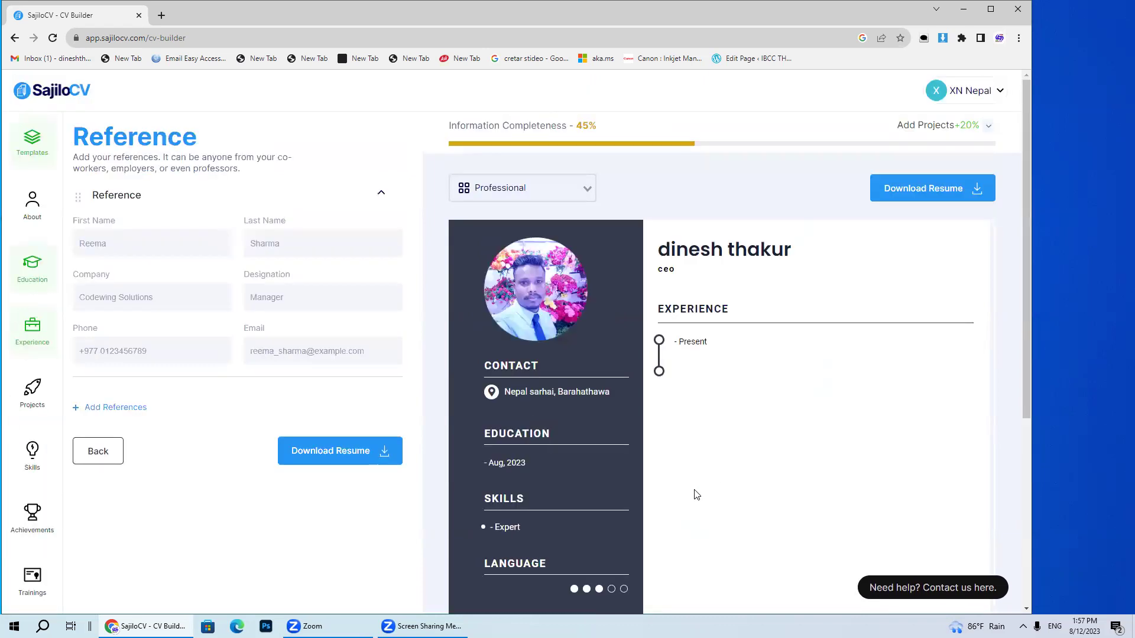
{"action": "scroll", "coordinate": [696, 491], "scroll_direction": "down", "scroll_amount": 1}
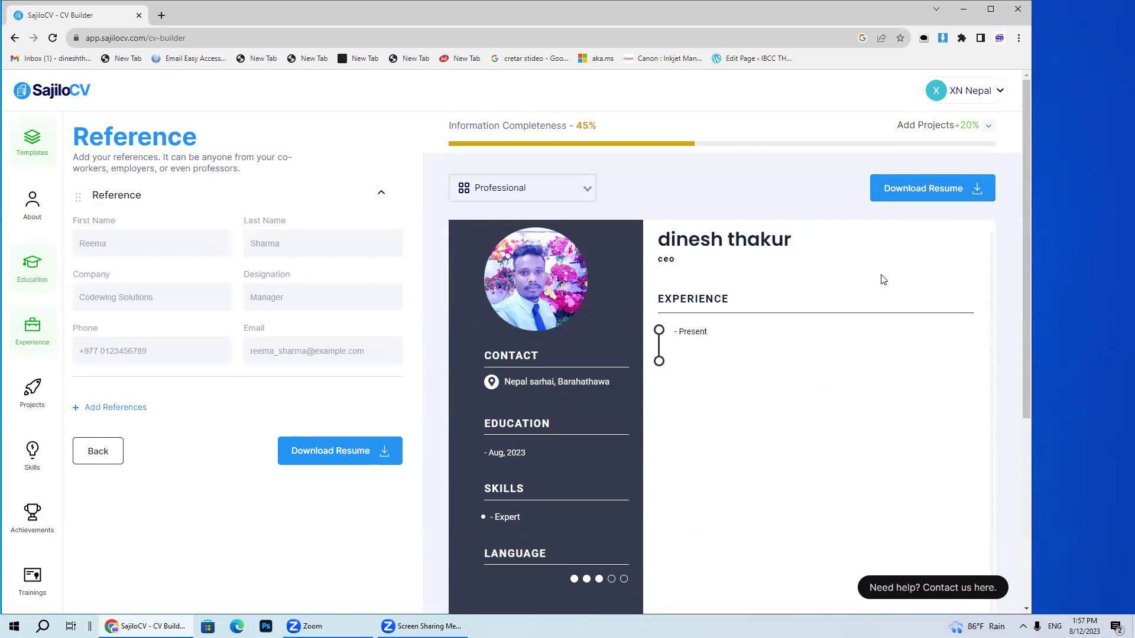
{"action": "left_click", "coordinate": [932, 202]}
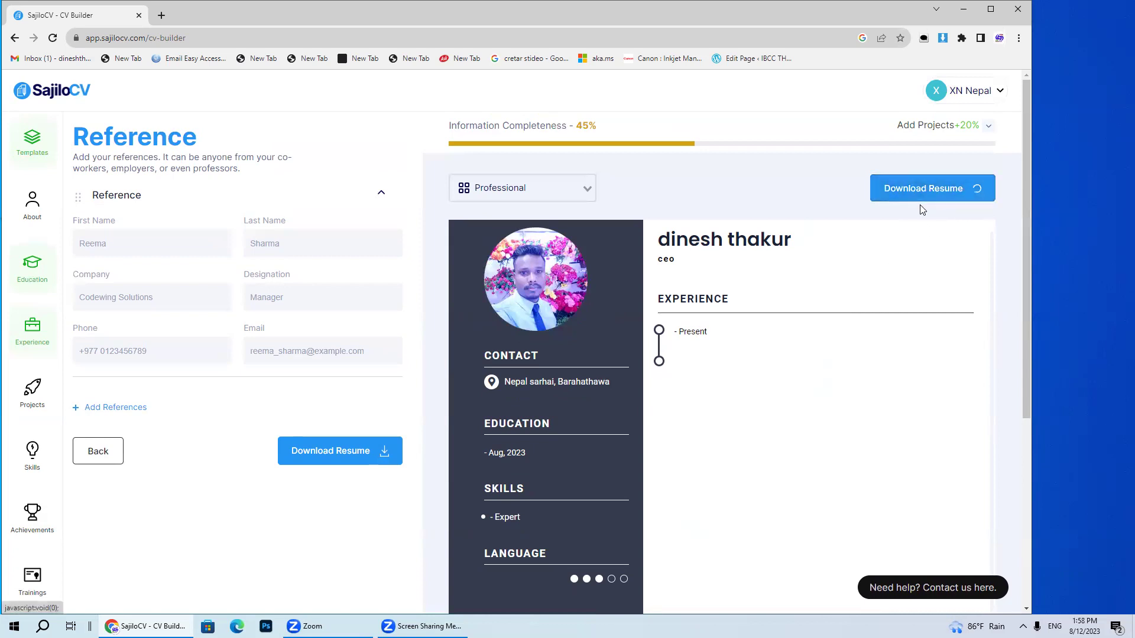